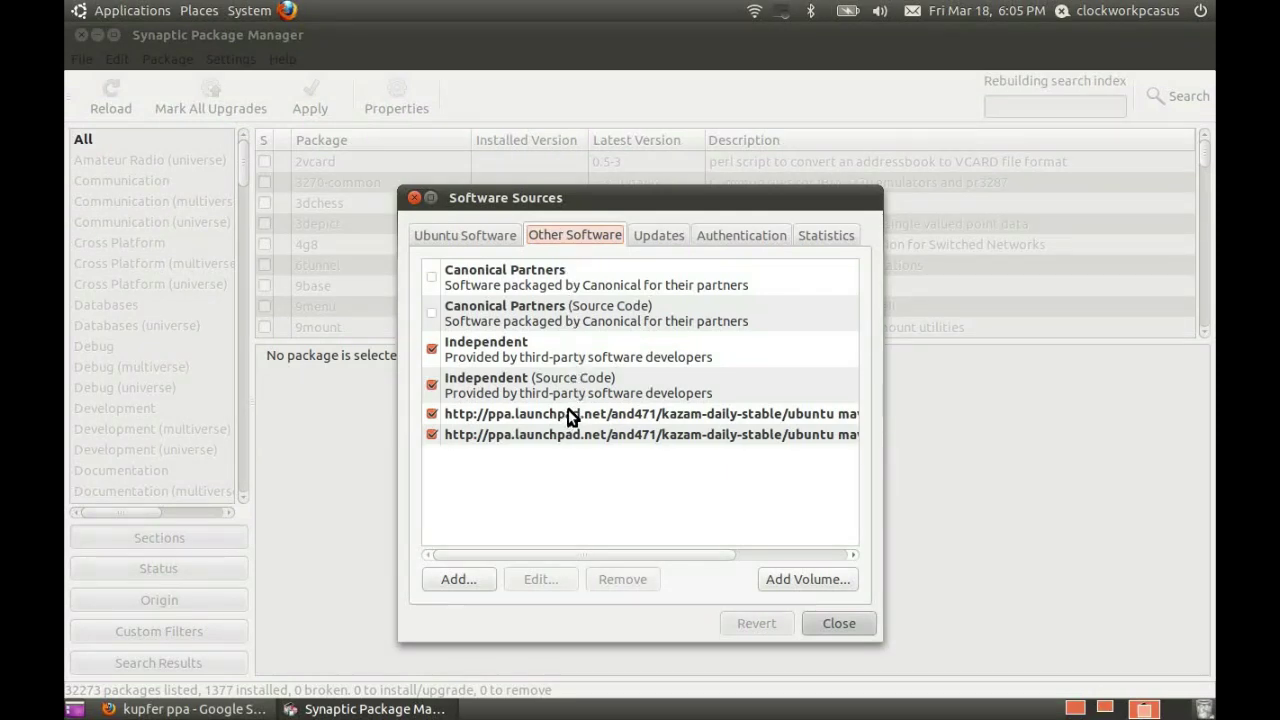
- Add the repository ppa:kupfer-team/ppa to the software sources and reload the package information
{"action": "left_click", "coordinate": [458, 579]}
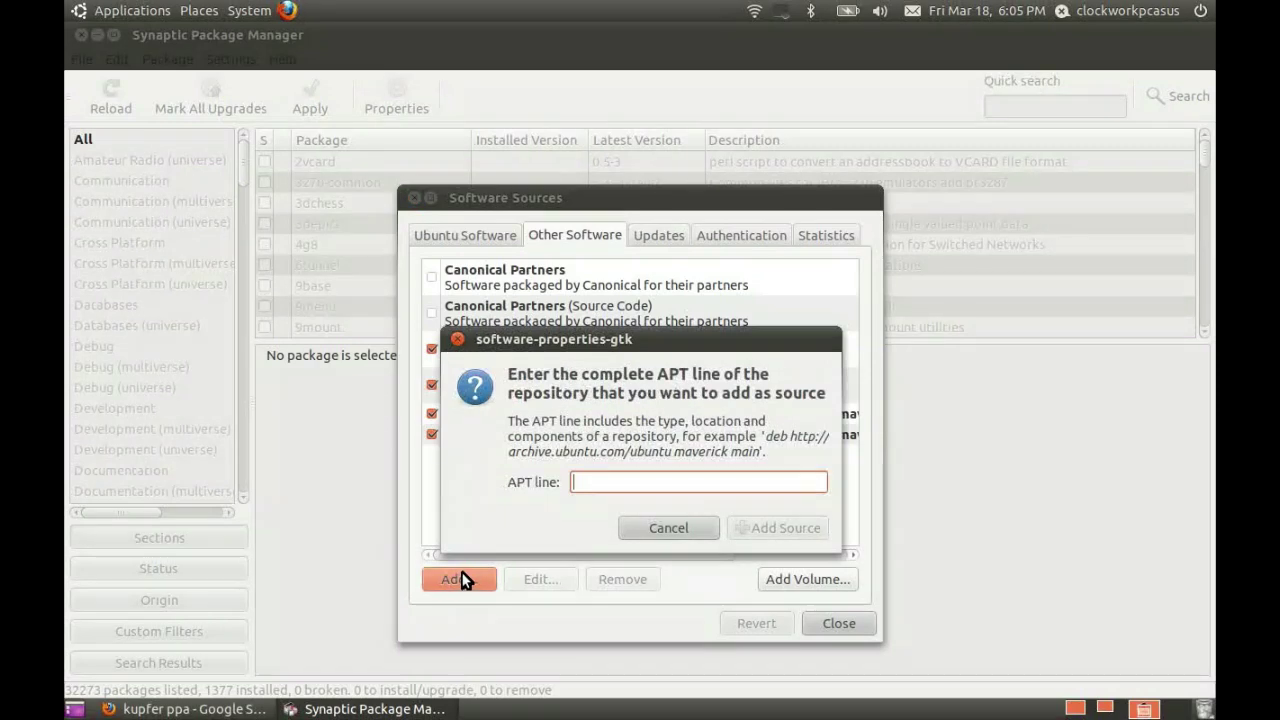
{"action": "right_click", "coordinate": [650, 484]}
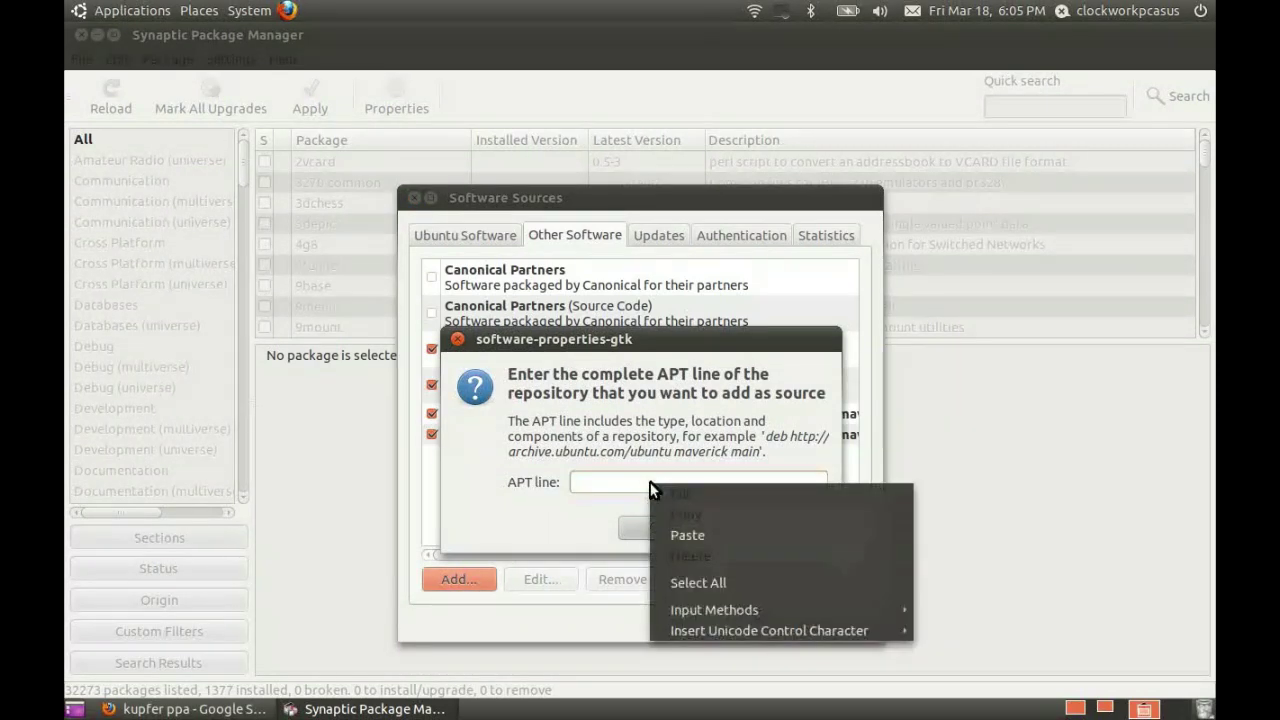
{"action": "left_click", "coordinate": [688, 527]}
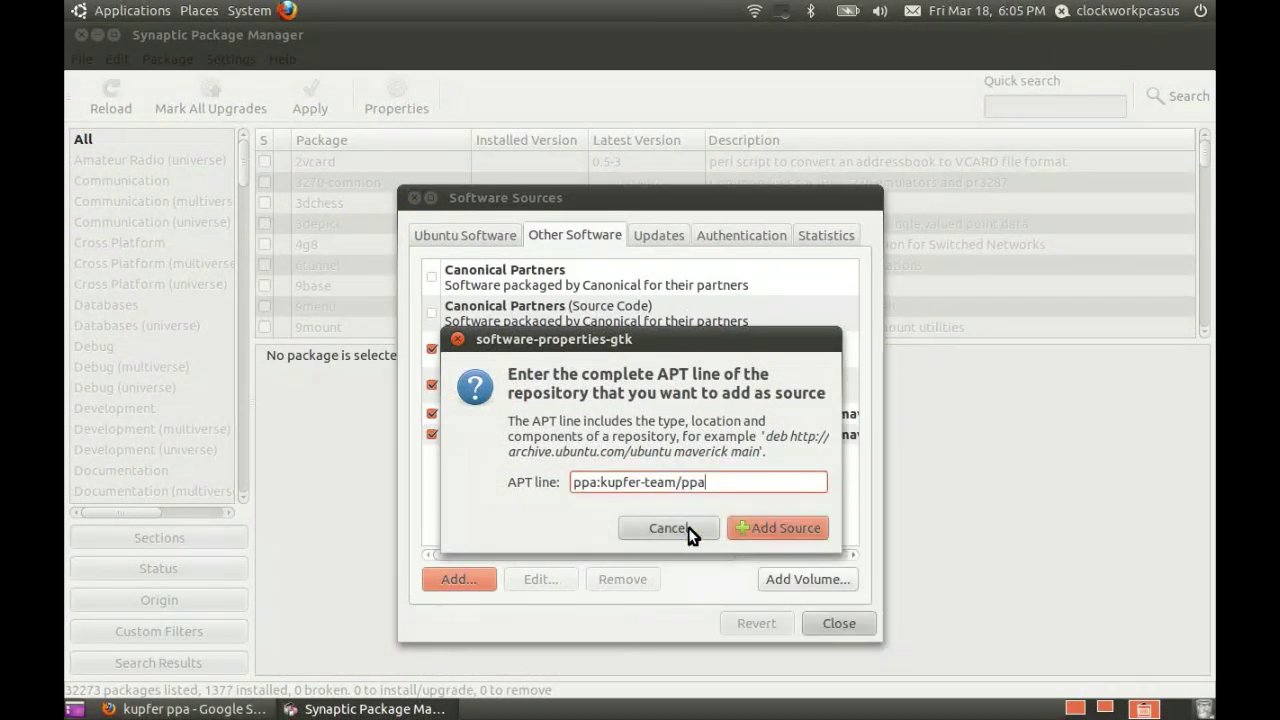
{"action": "left_click", "coordinate": [781, 518]}
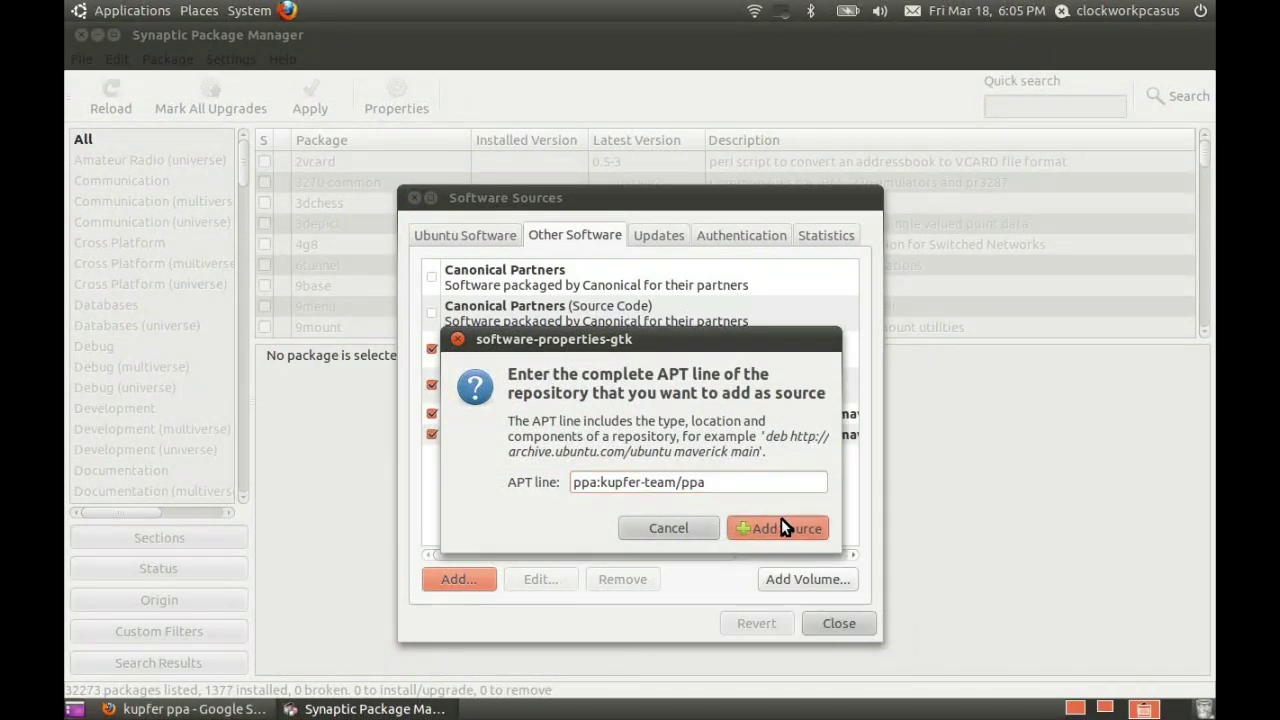
{"action": "left_click", "coordinate": [837, 626]}
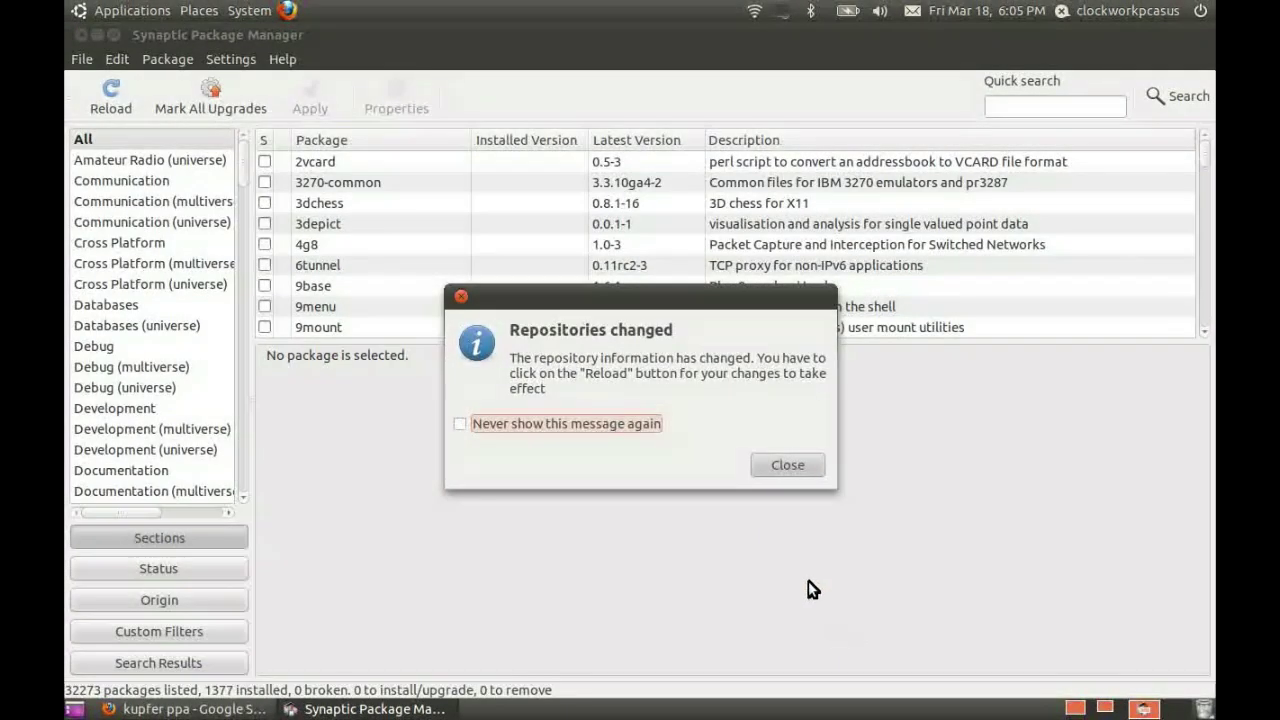
{"action": "left_click", "coordinate": [792, 470]}
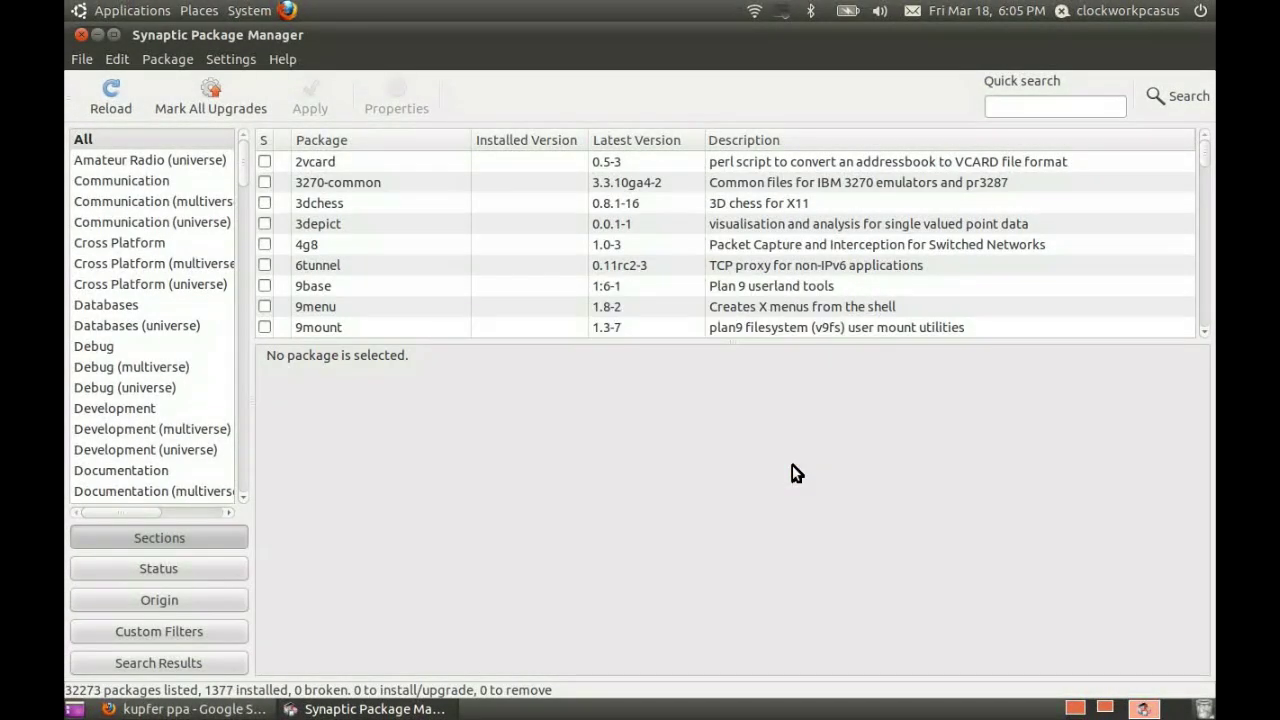
{"action": "left_click", "coordinate": [137, 93]}
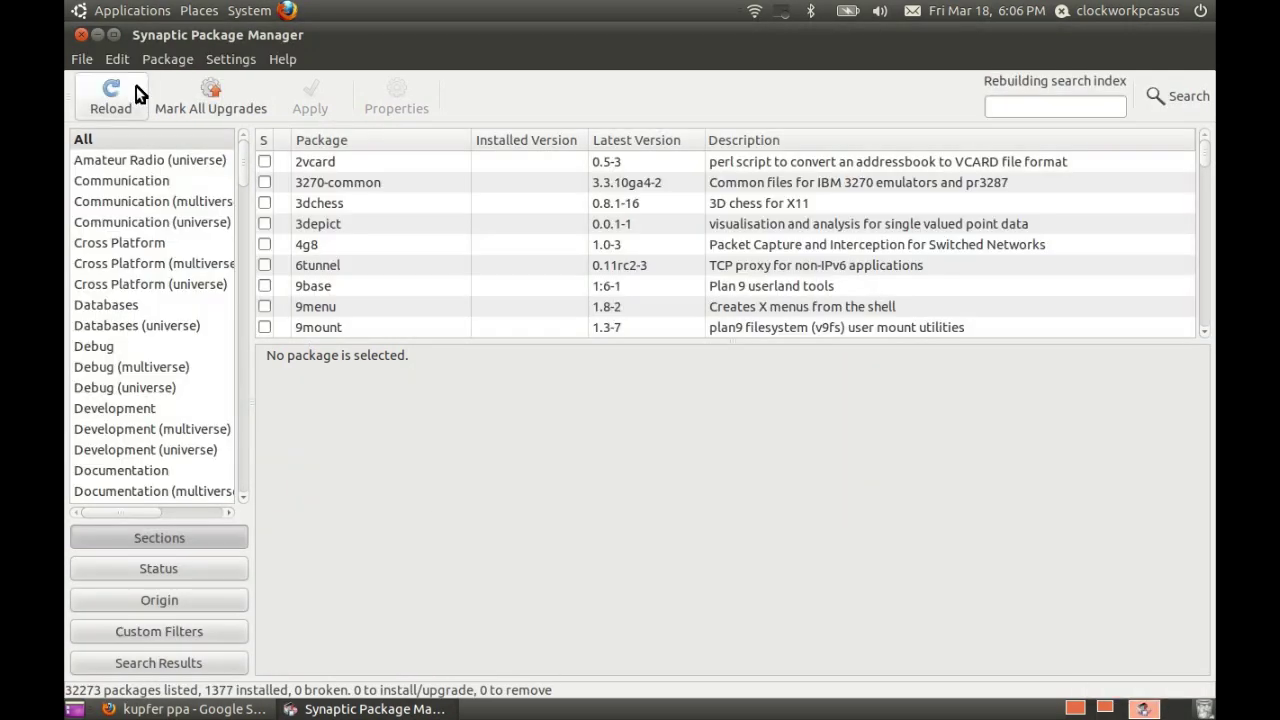
- Find the kupfer package and install it together with its required additional packages
{"action": "left_click", "coordinate": [1080, 110]}
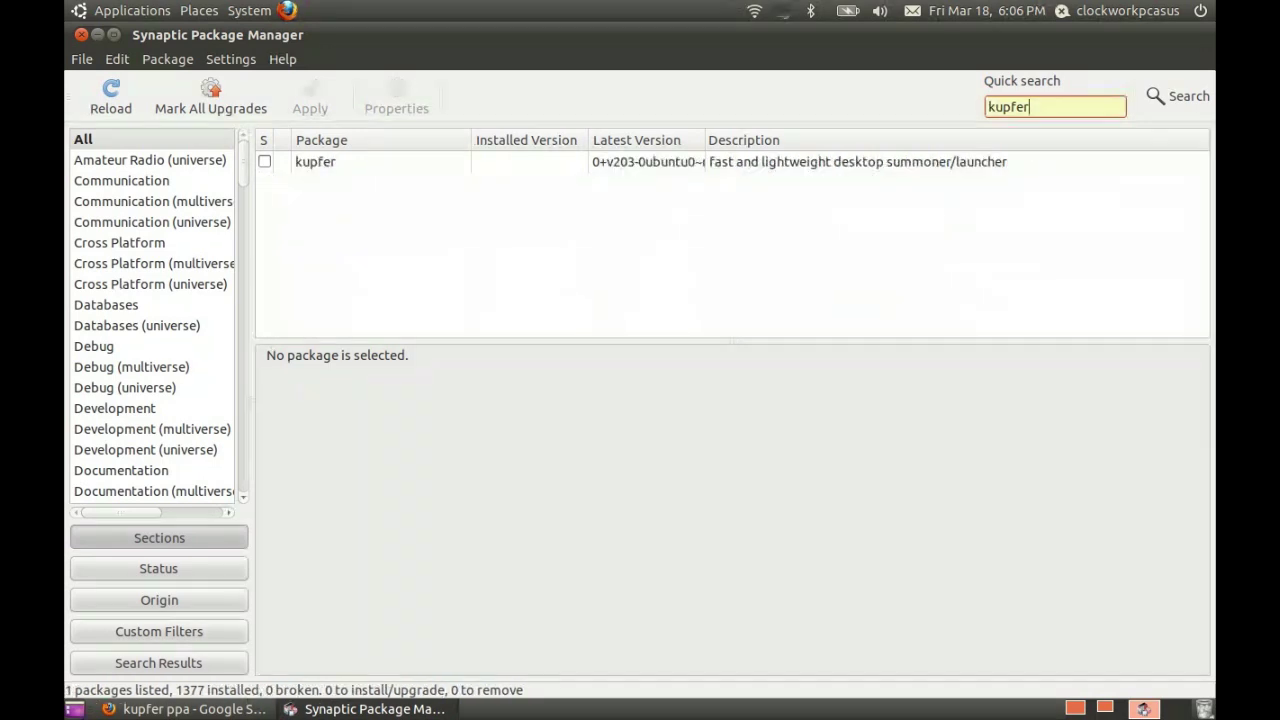
{"action": "left_click", "coordinate": [265, 164]}
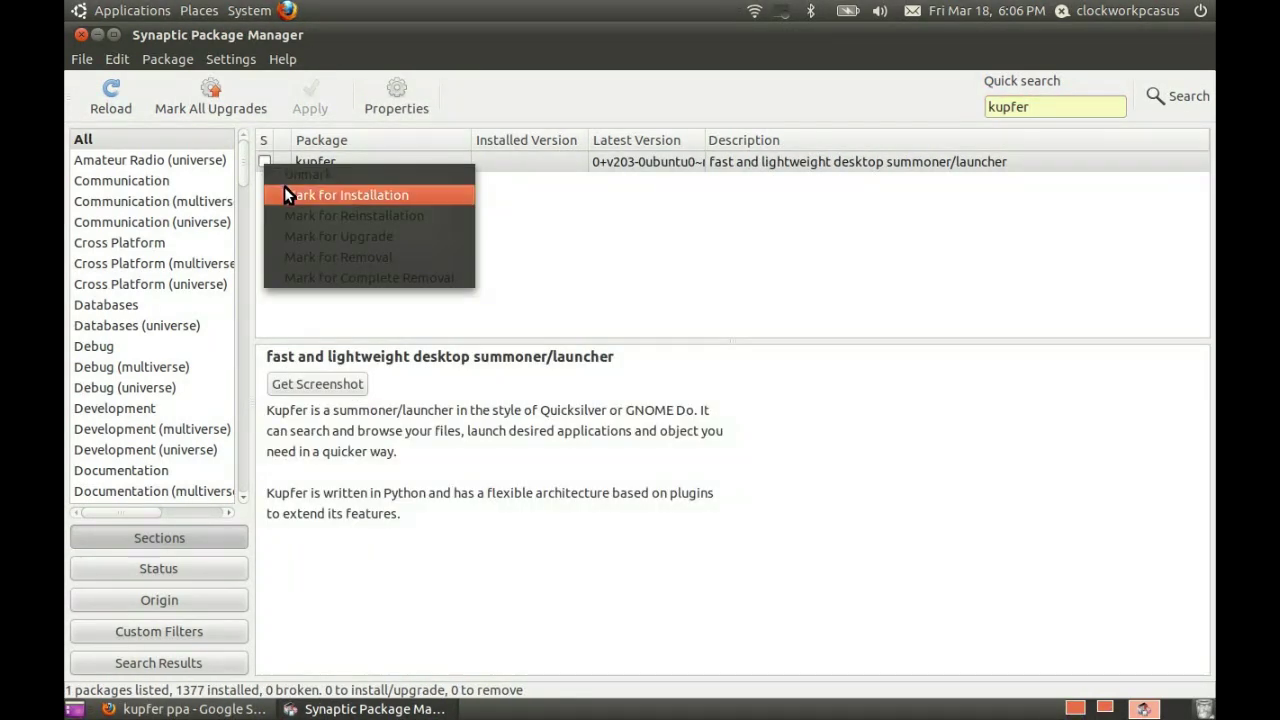
{"action": "left_click", "coordinate": [284, 186]}
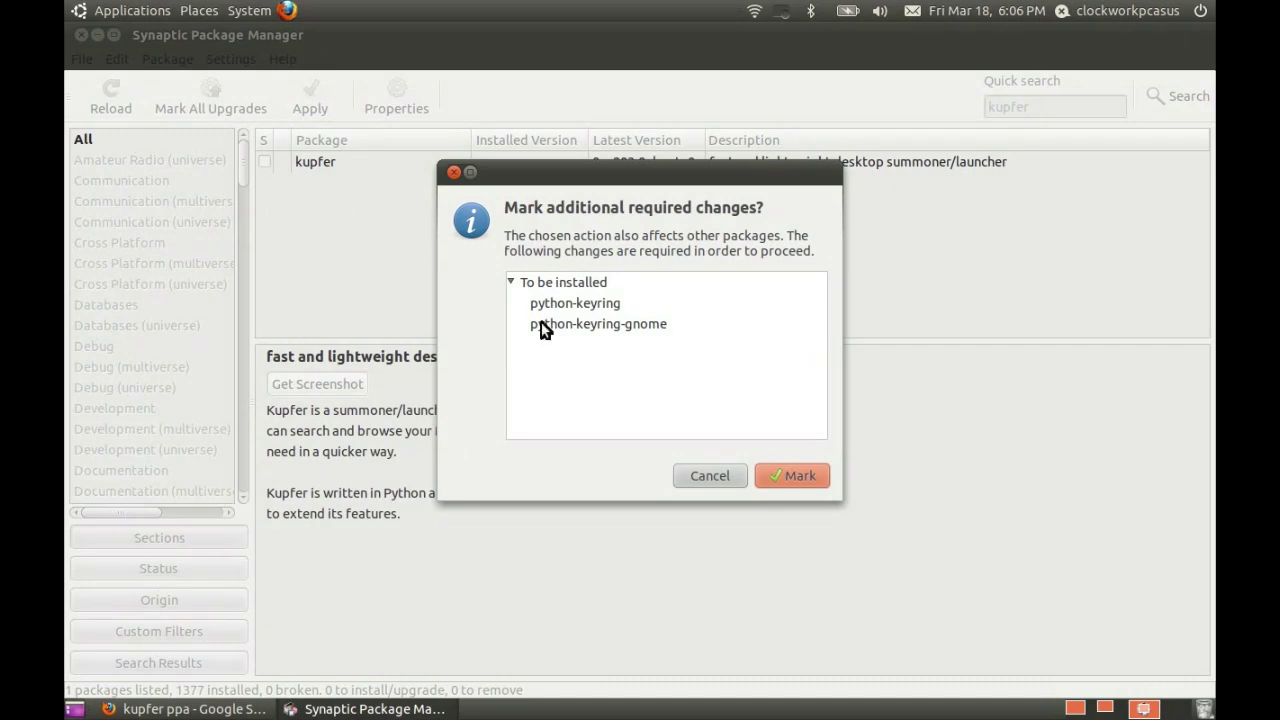
{"action": "left_click", "coordinate": [780, 478]}
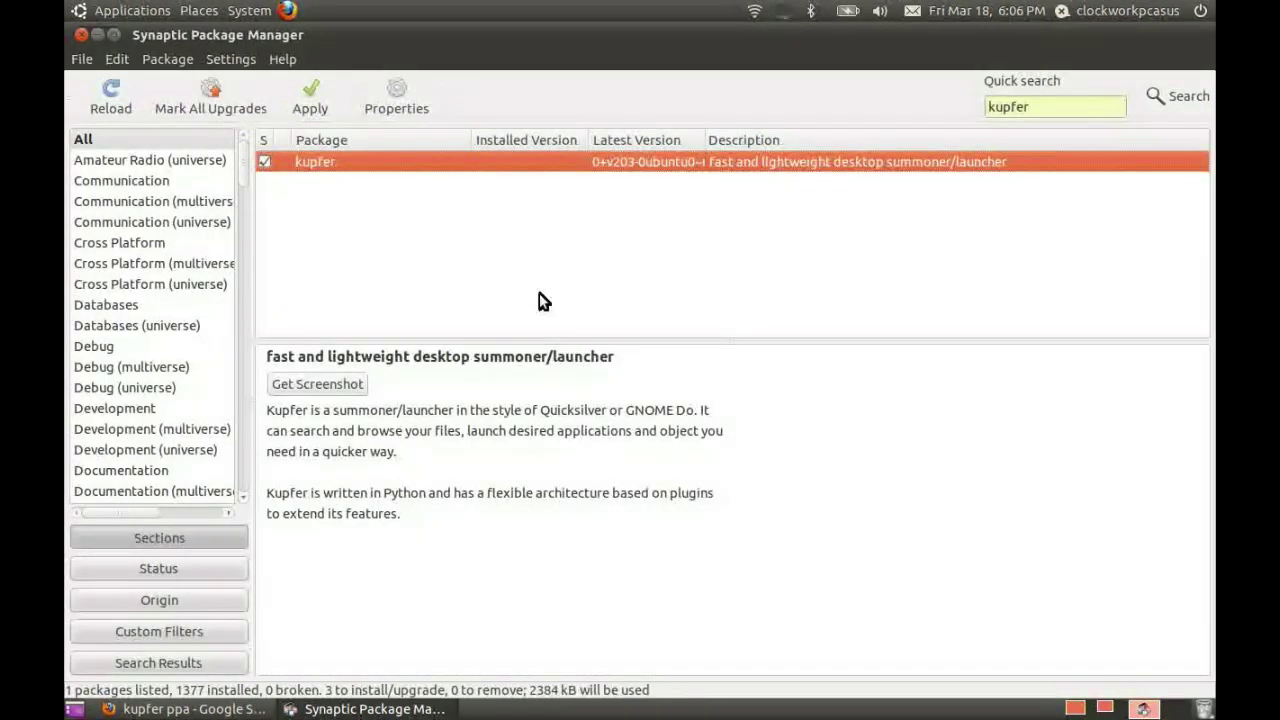
{"action": "left_click", "coordinate": [313, 86]}
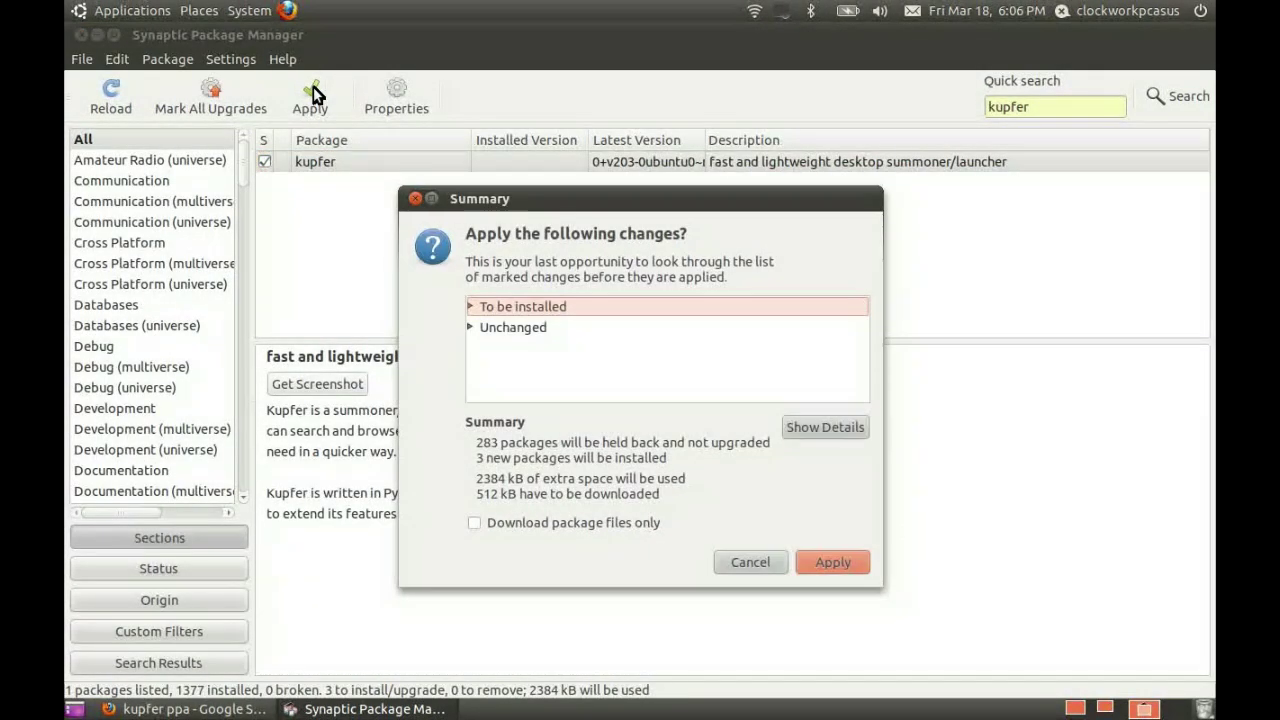
{"action": "left_click", "coordinate": [848, 571]}
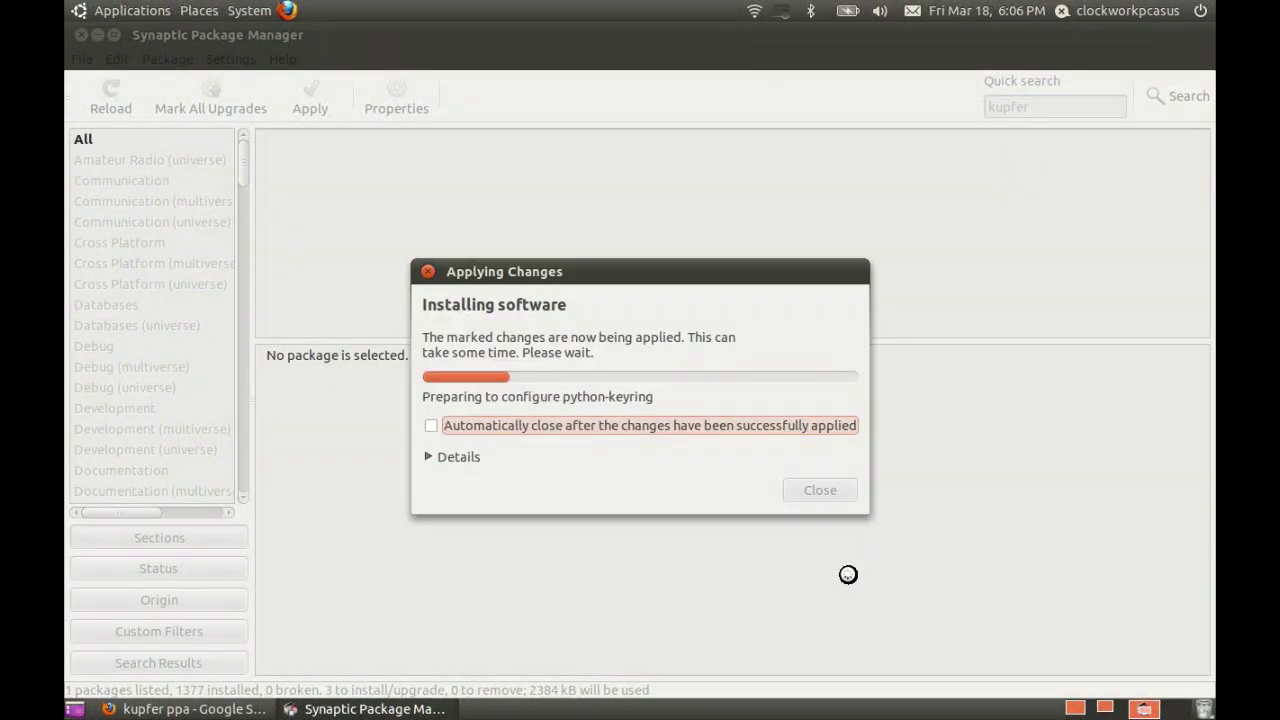
- Search the web for ubuntu tweak in Firefox, and start downloading version 0.5.10 from the ubuntu-tweak.com site
{"action": "key", "text": "Return"}
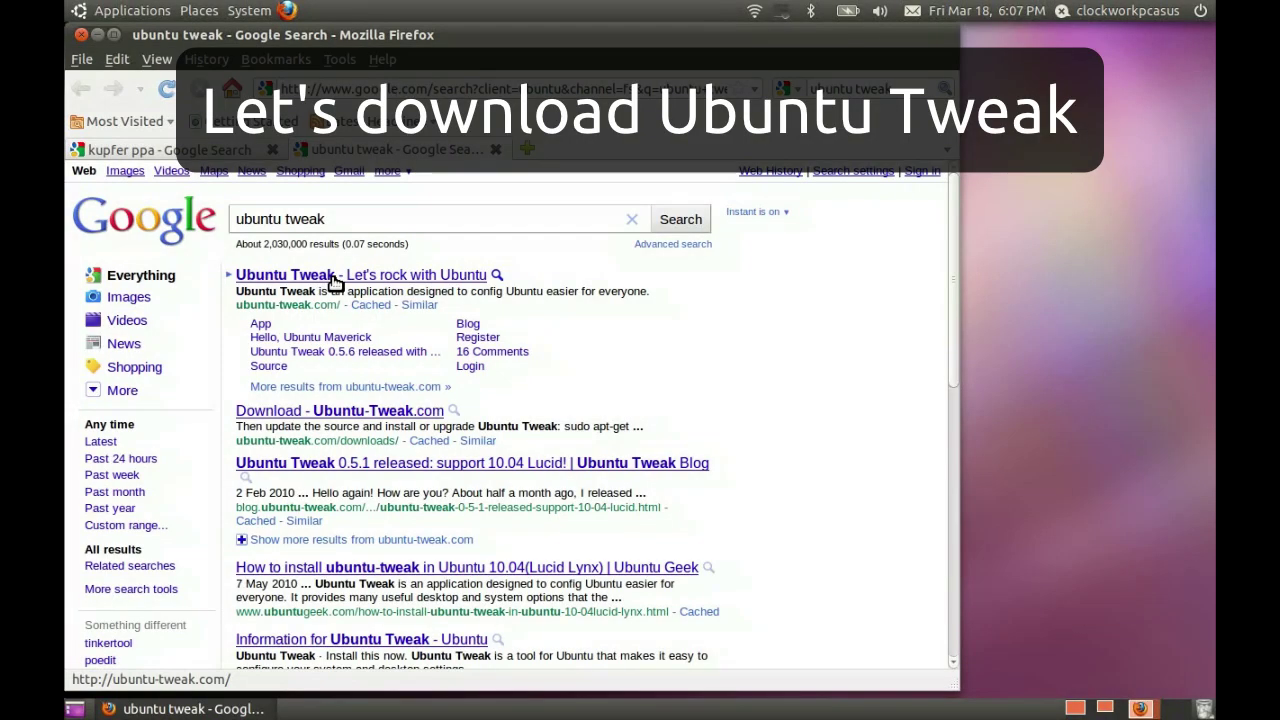
{"action": "left_click", "coordinate": [335, 283]}
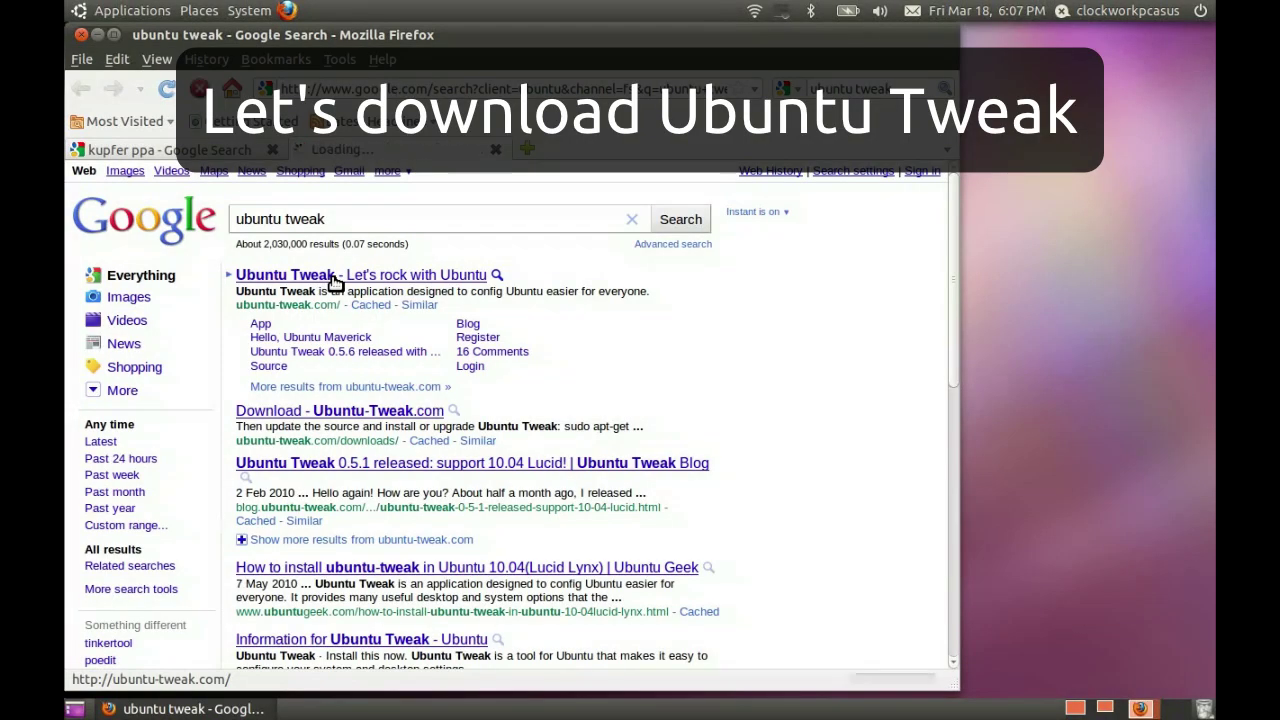
{"action": "left_click", "coordinate": [373, 636]}
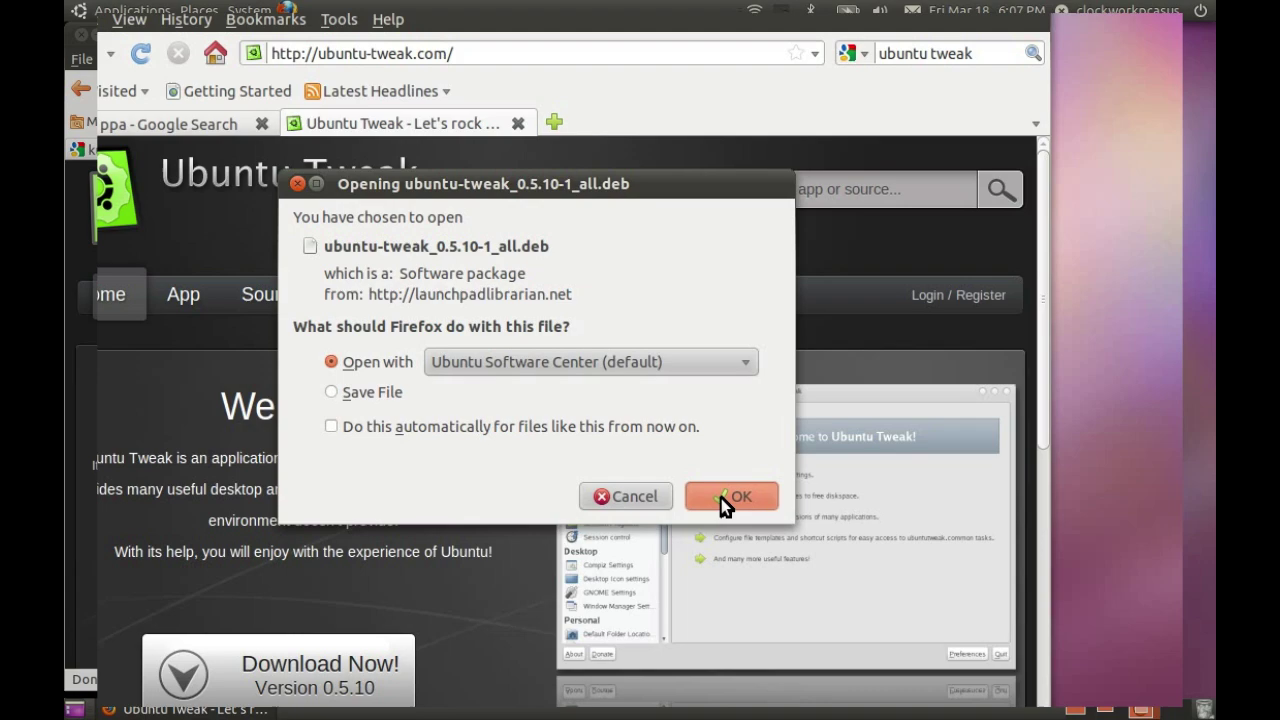
- Open the downloaded ubuntu-tweak_0.5.10-1_all.deb in Ubuntu Software Center, install it and close the Software Center
{"action": "left_click", "coordinate": [965, 628]}
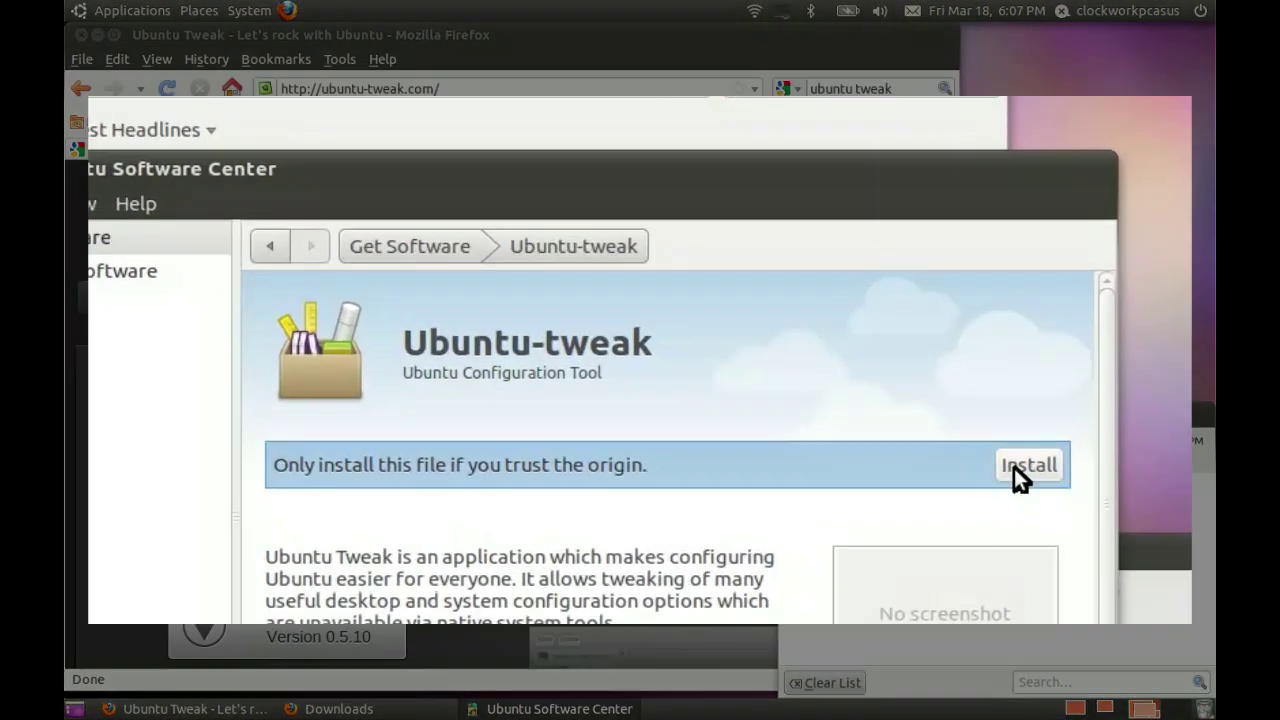
{"action": "left_click", "coordinate": [978, 356]}
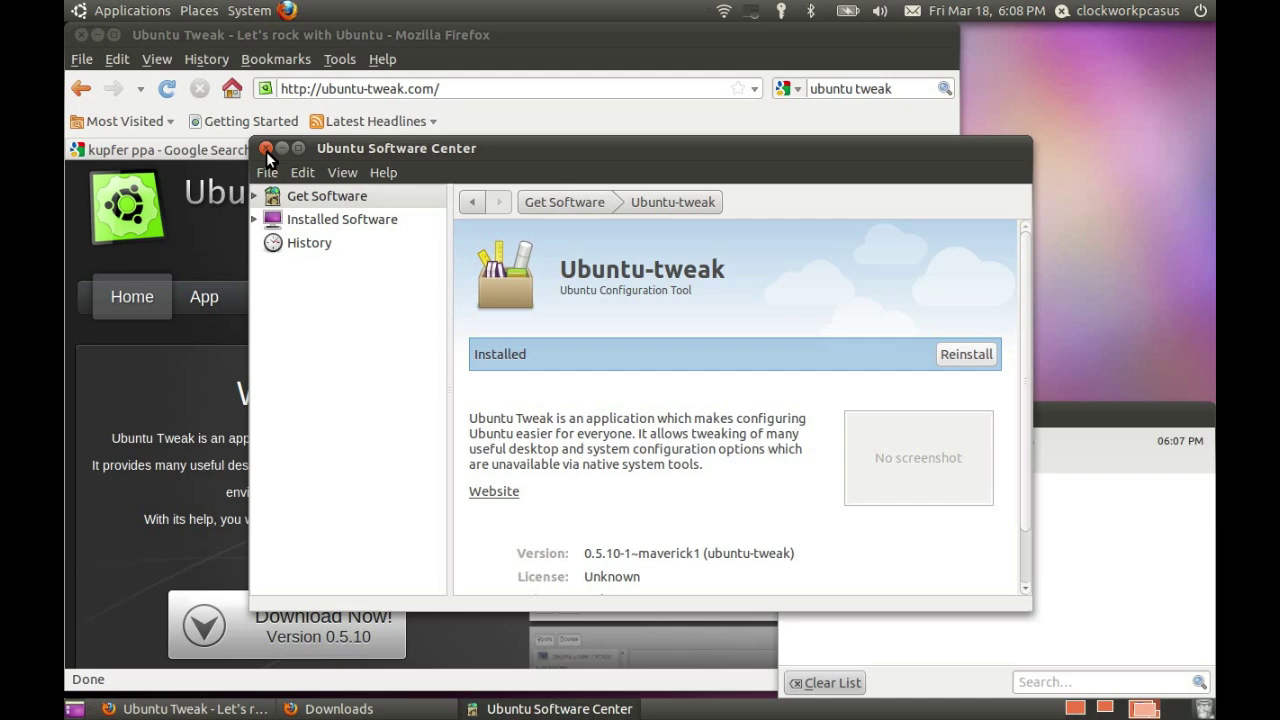
{"action": "left_click", "coordinate": [265, 148]}
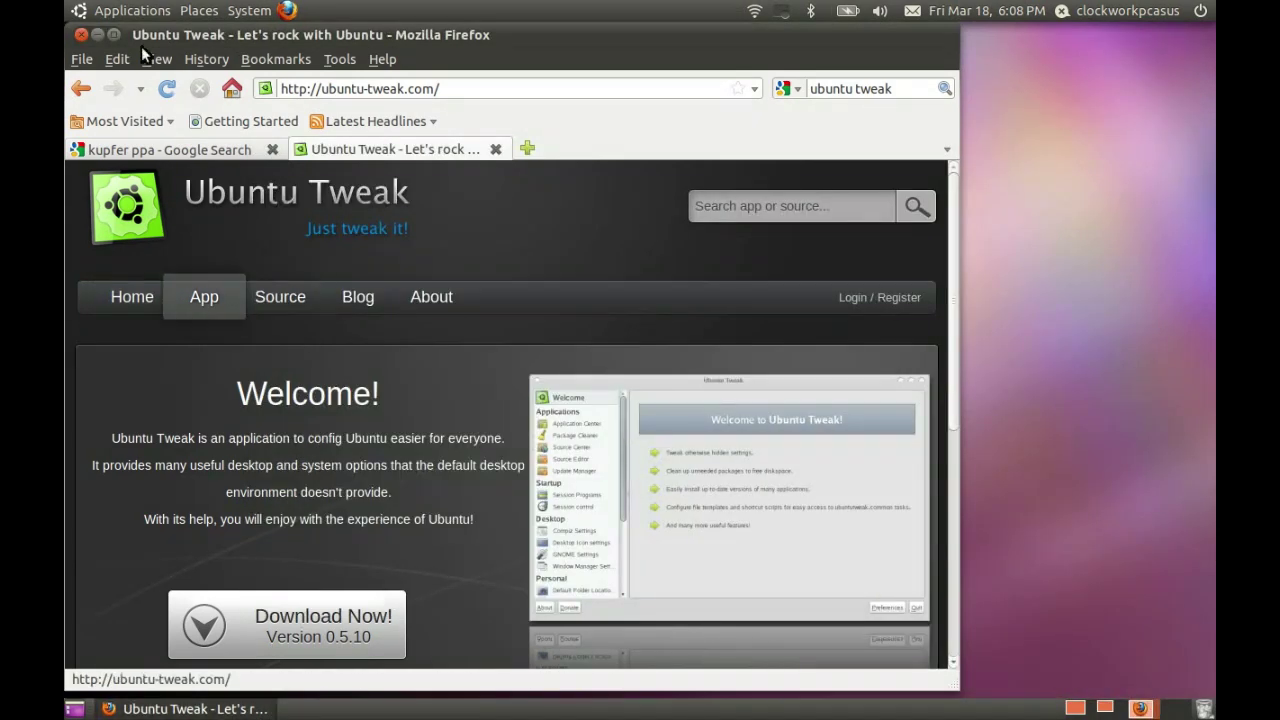
- Summon Kupfer and show the text "Now I don't have to use the mouse so much" with Large Type
{"action": "key", "text": "ctrl+space"}
{"action": "type", "text": "Now I don't have to use the mouse so much"}
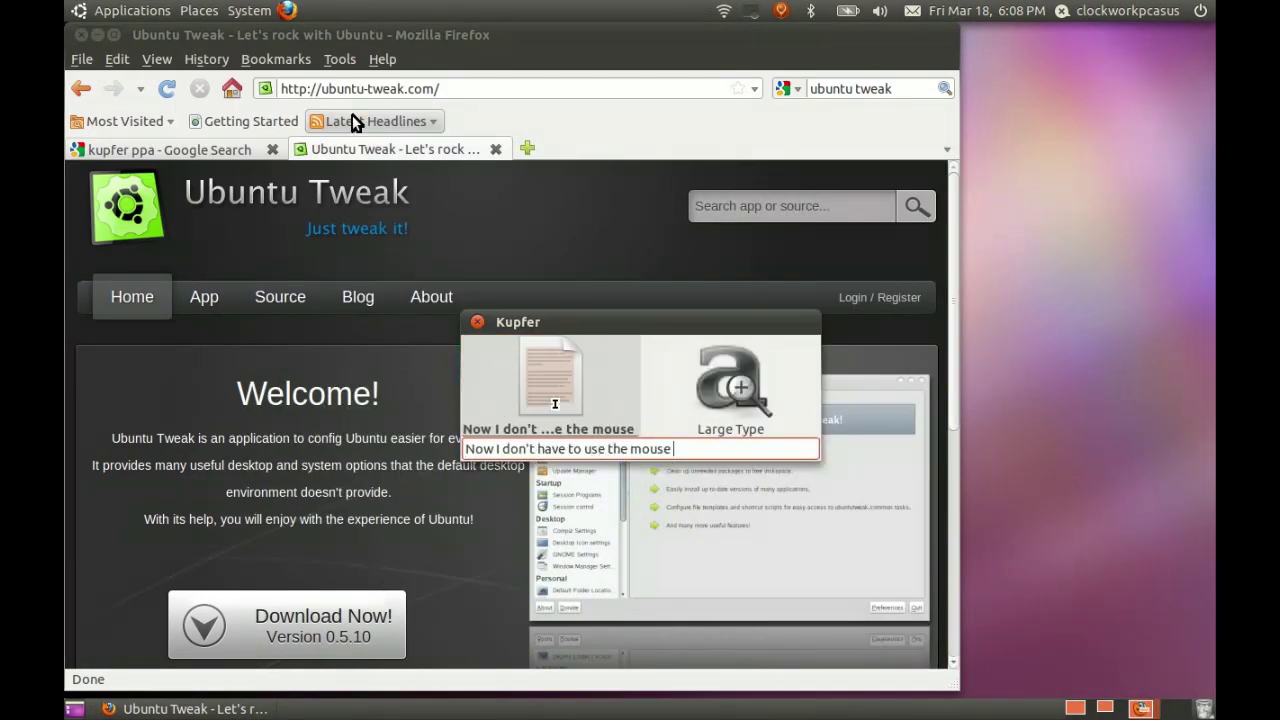
{"action": "key", "text": "Return"}
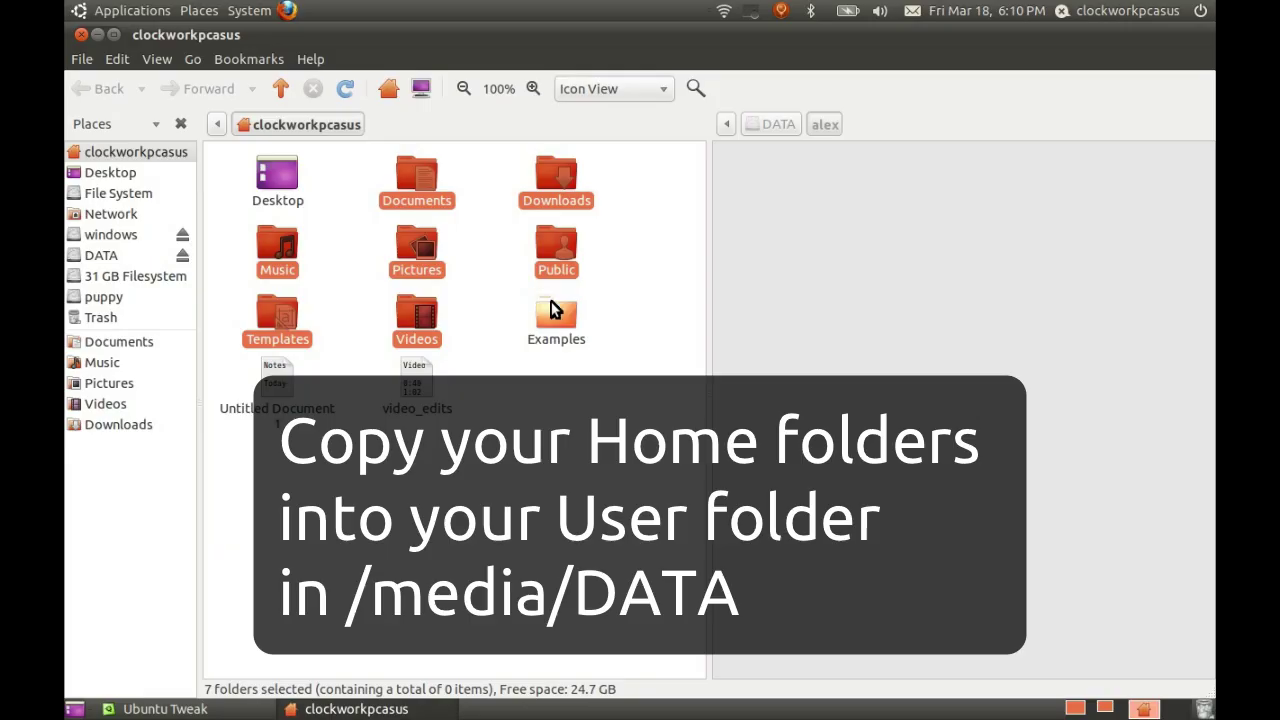
- Copy the seven selected home folders into the user's folder on the DATA drive
{"action": "right_click", "coordinate": [546, 270]}
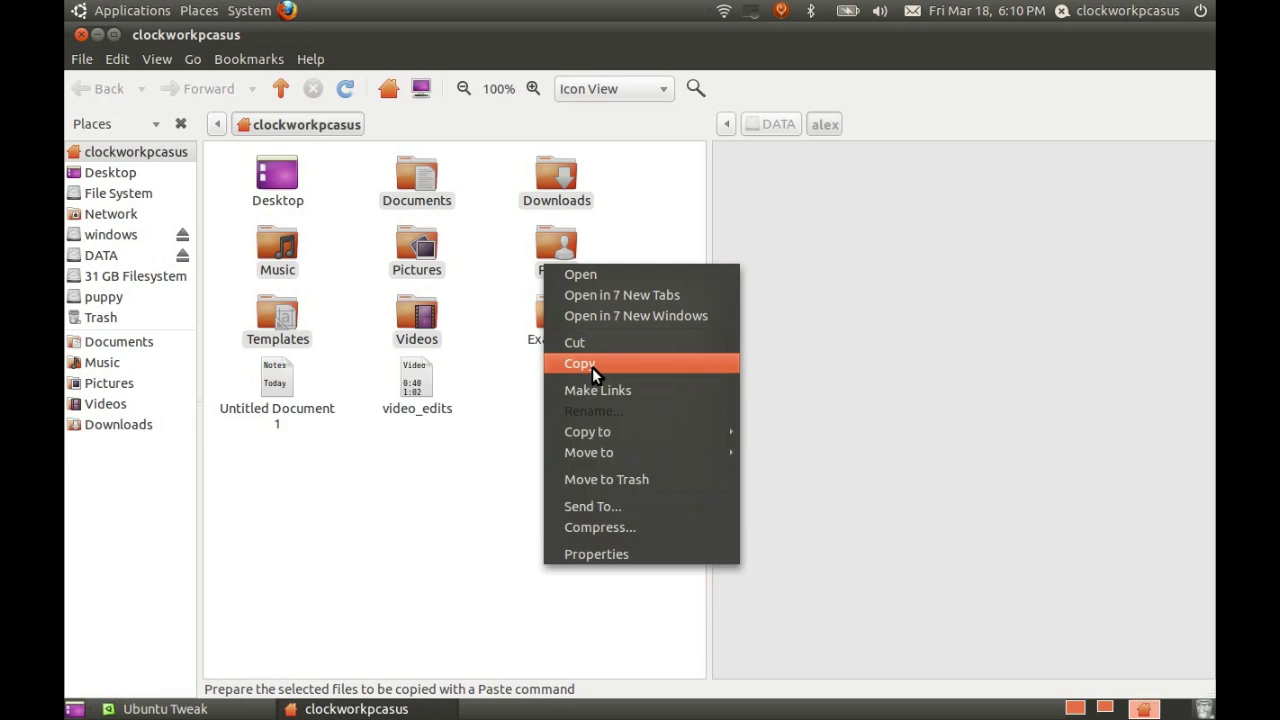
{"action": "left_click", "coordinate": [592, 367]}
{"action": "left_click", "coordinate": [854, 302]}
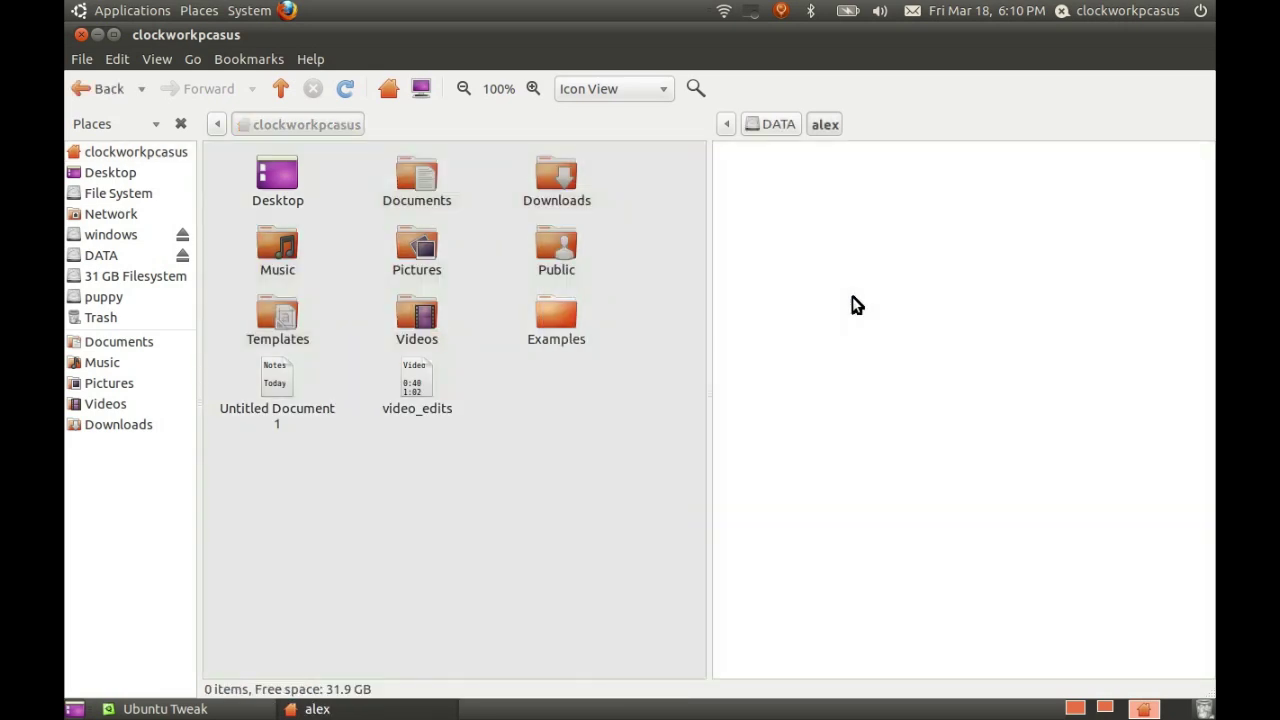
{"action": "key", "text": "ctrl+v"}
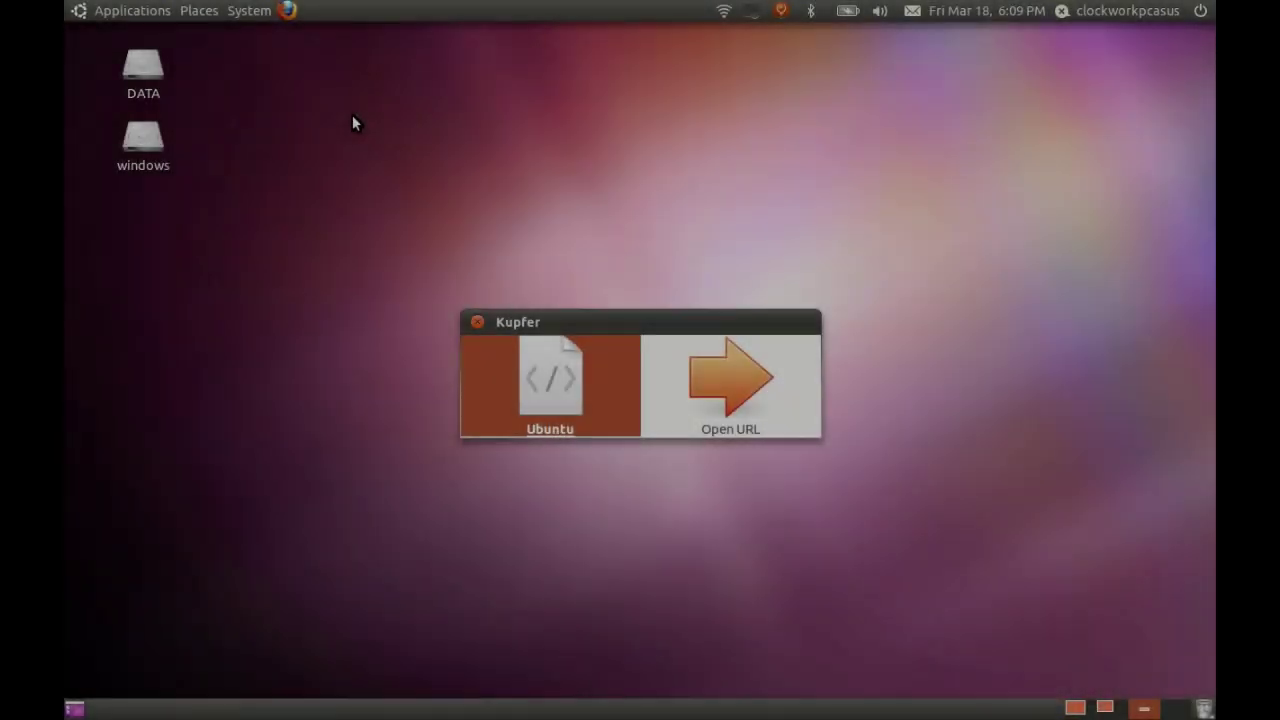
- Launch Ubuntu Tweak through Kupfer and enable its stable repository
{"action": "type", "text": "tweak"}
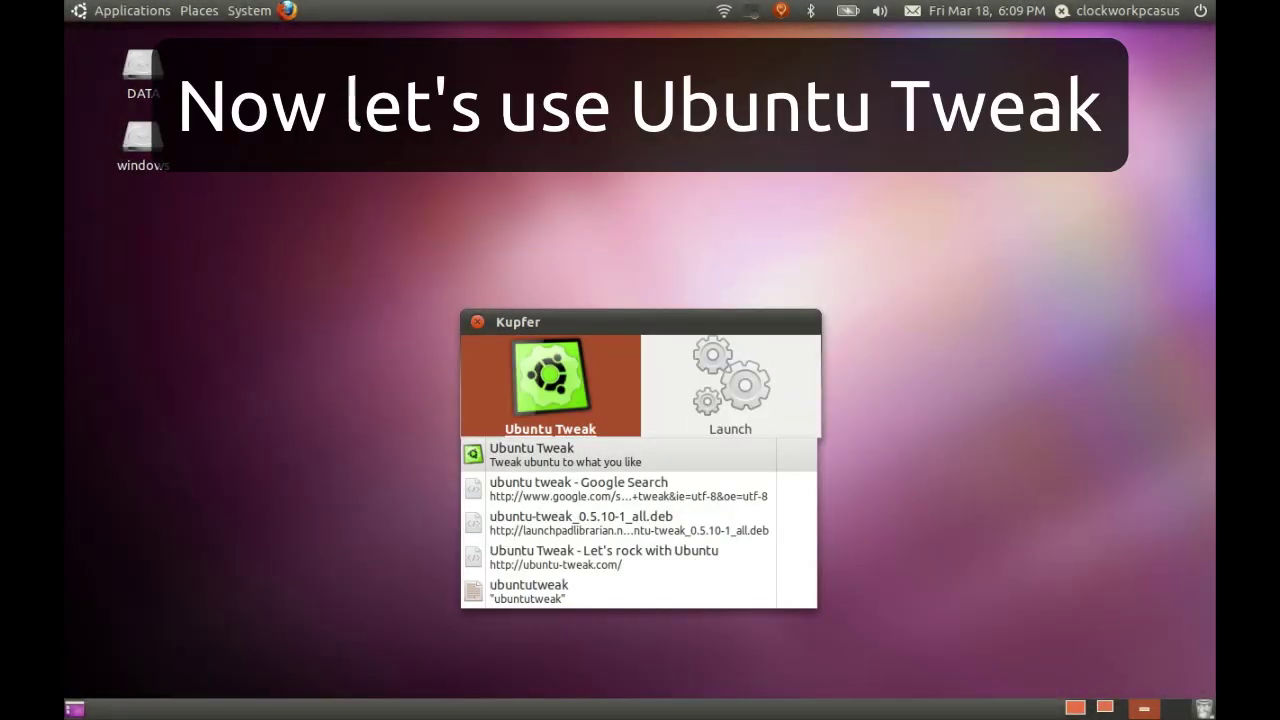
{"action": "key", "text": "Return"}
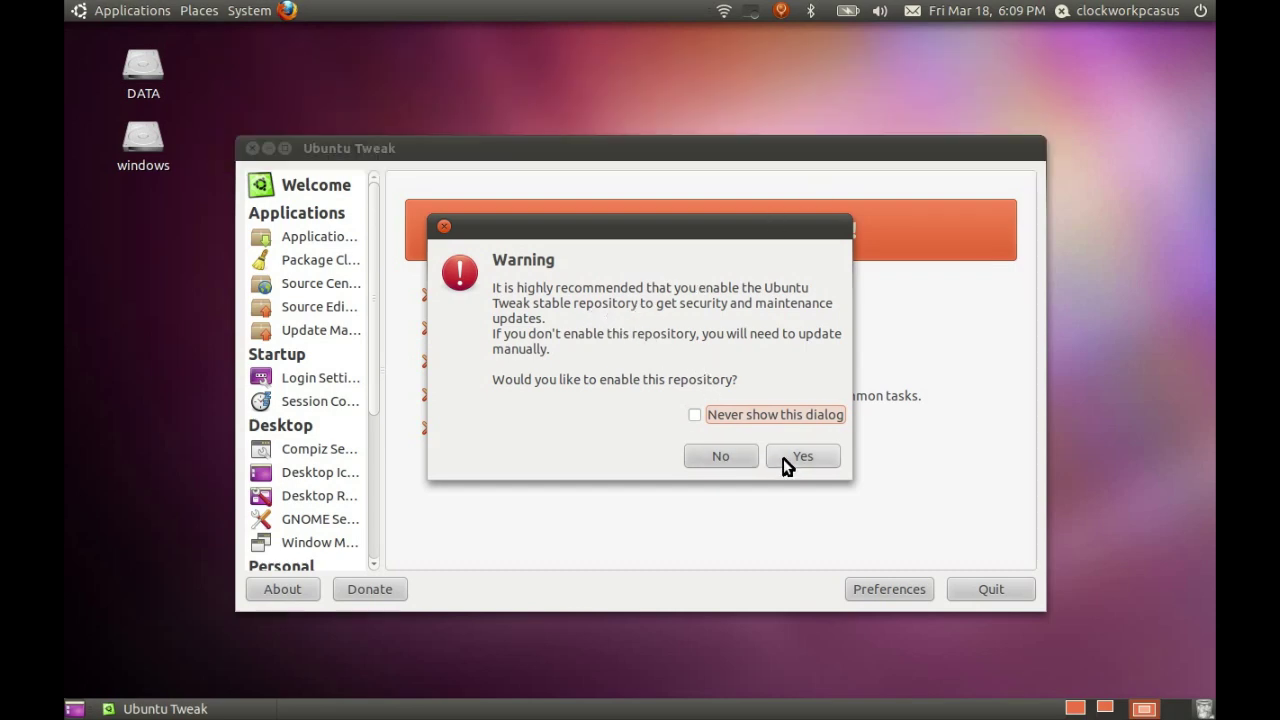
{"action": "left_click", "coordinate": [803, 456]}
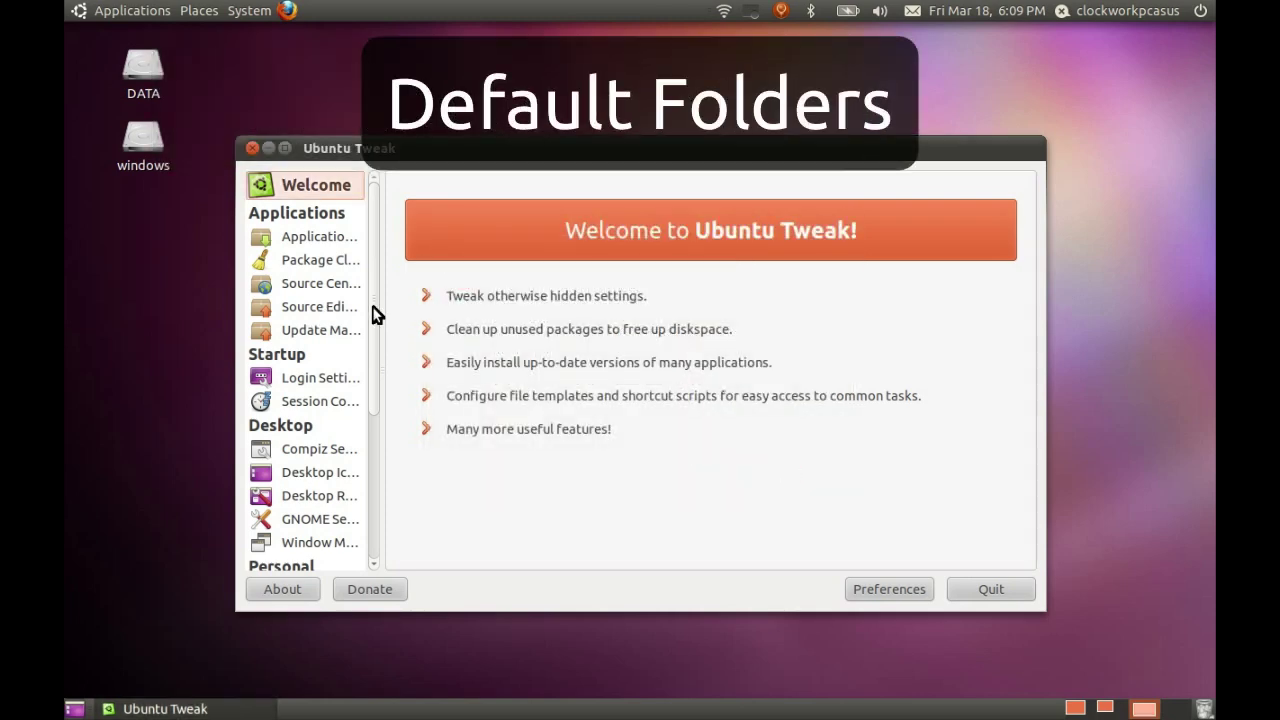
- In Ubuntu Tweak's default folder locations, change the Public path to the Public folder inside the user's folder on /media/DATA
{"action": "scroll", "coordinate": [376, 304], "scroll_direction": "down", "scroll_amount": 5}
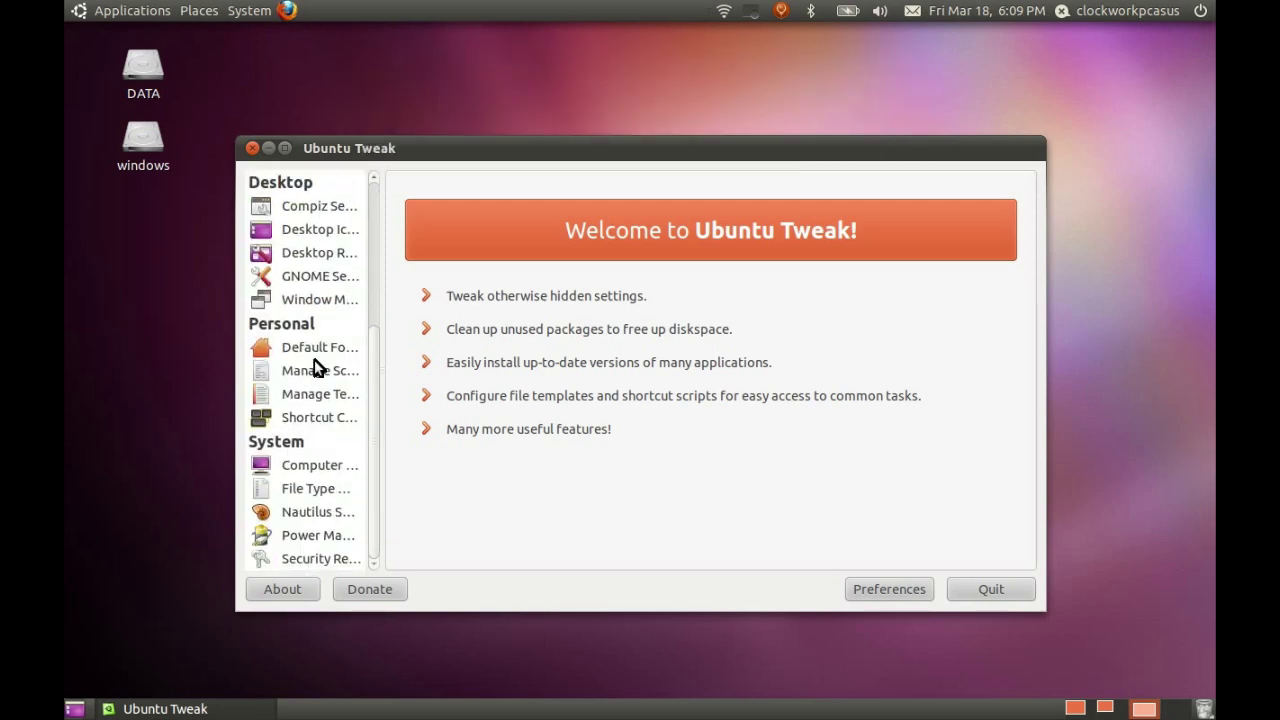
{"action": "left_click", "coordinate": [316, 350]}
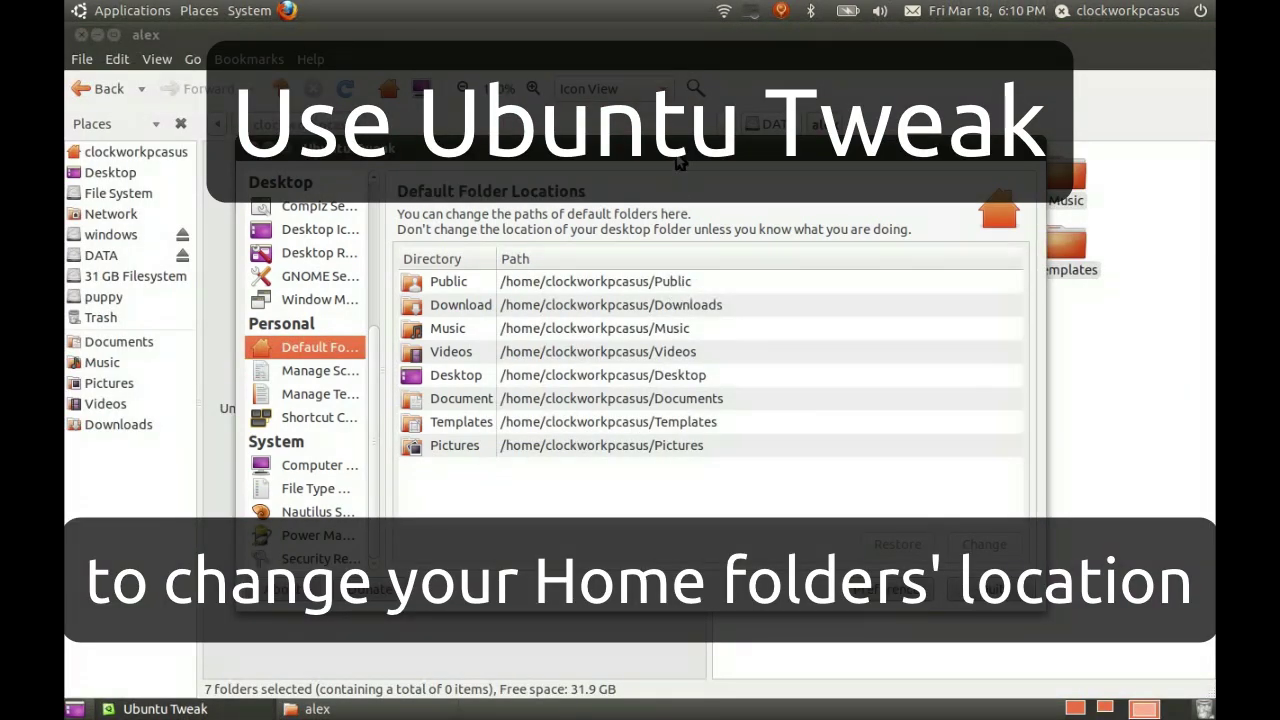
{"action": "mouse_move", "coordinate": [640, 148]}
{"action": "left_mouse_down"}
{"action": "mouse_move", "coordinate": [640, 275]}
{"action": "mouse_move", "coordinate": [640, 124]}
{"action": "left_mouse_up"}
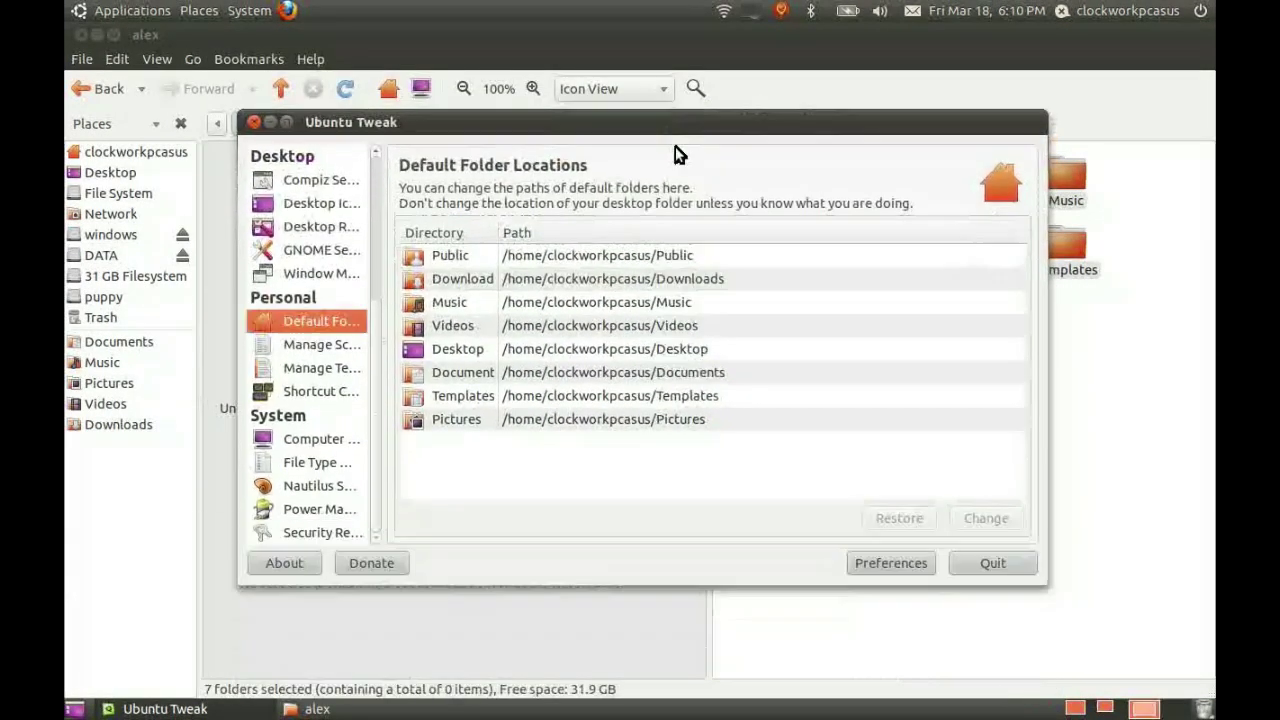
{"action": "right_click", "coordinate": [618, 252]}
{"action": "left_click", "coordinate": [660, 260]}
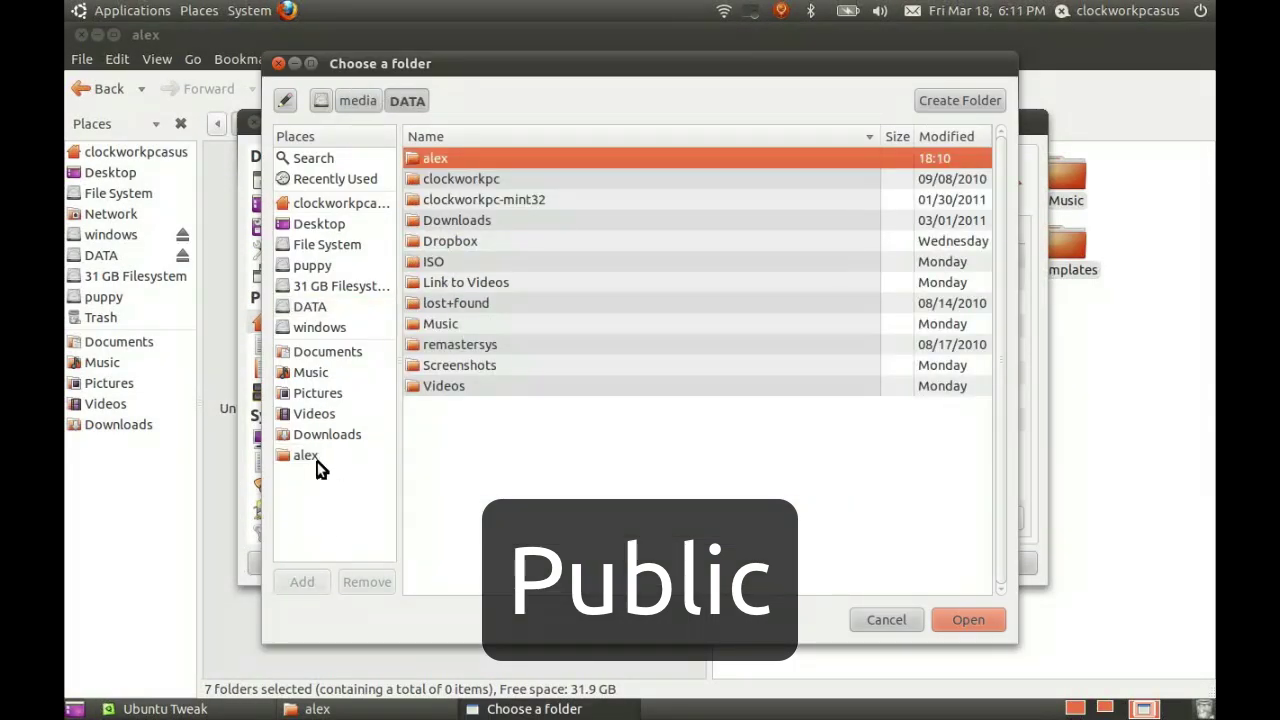
{"action": "left_click", "coordinate": [320, 463]}
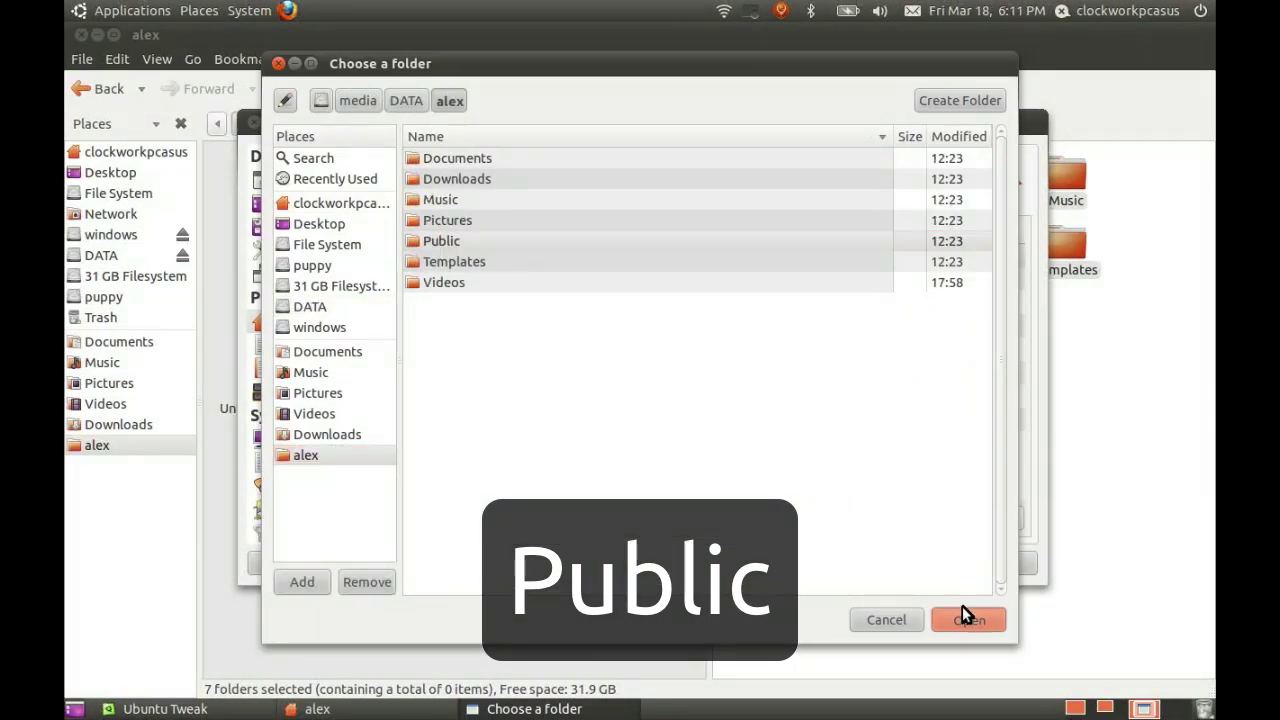
{"action": "left_click", "coordinate": [968, 615]}
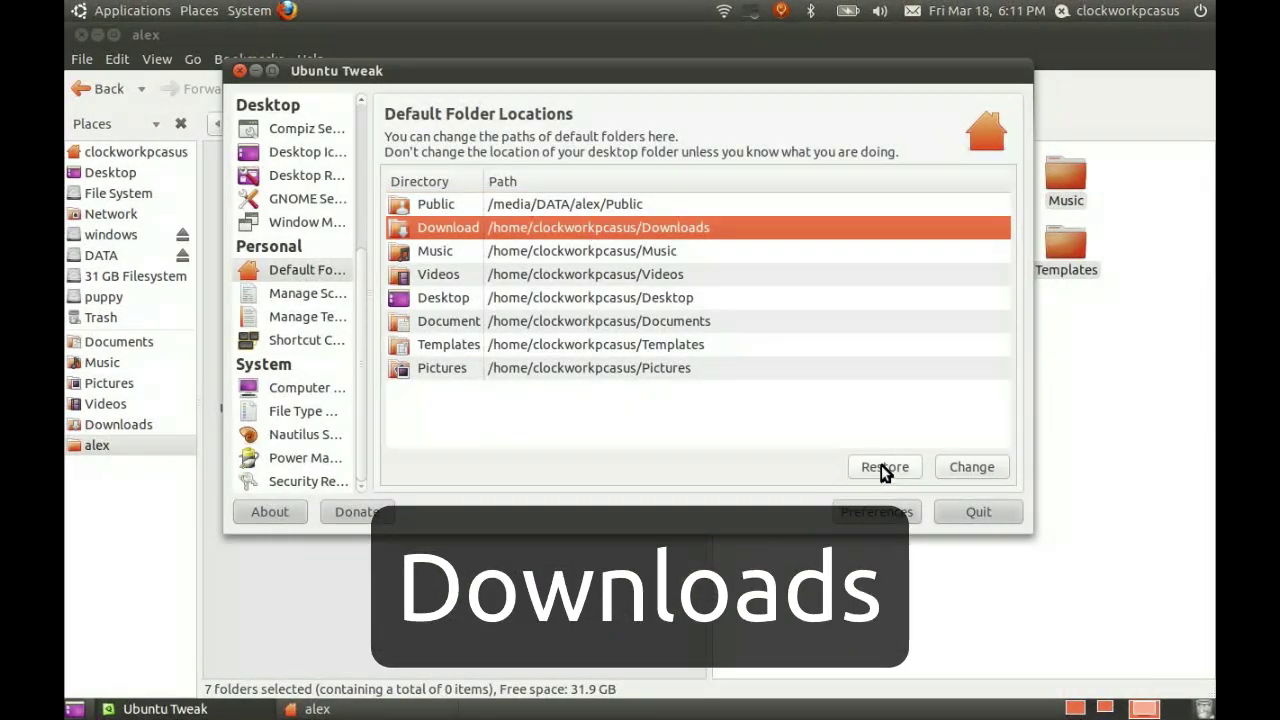
- Change the Download directory's path to the Downloads folder inside the user's folder on /media/DATA
{"action": "left_click", "coordinate": [971, 467]}
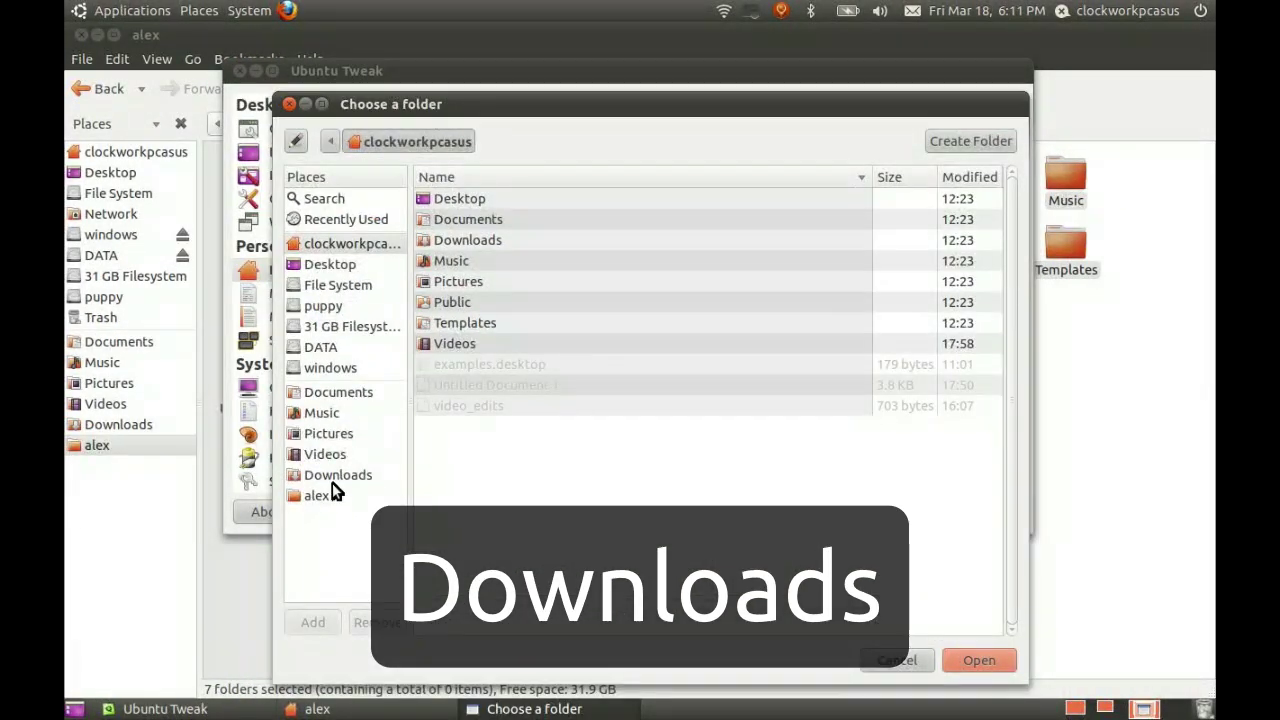
{"action": "left_click", "coordinate": [330, 492]}
{"action": "left_click", "coordinate": [972, 660]}
- Change the Music directory's path to the Music folder inside the user's folder on /media/DATA
{"action": "left_click", "coordinate": [634, 251]}
{"action": "left_click", "coordinate": [971, 467]}
{"action": "left_click", "coordinate": [440, 199]}
{"action": "left_click", "coordinate": [968, 617]}
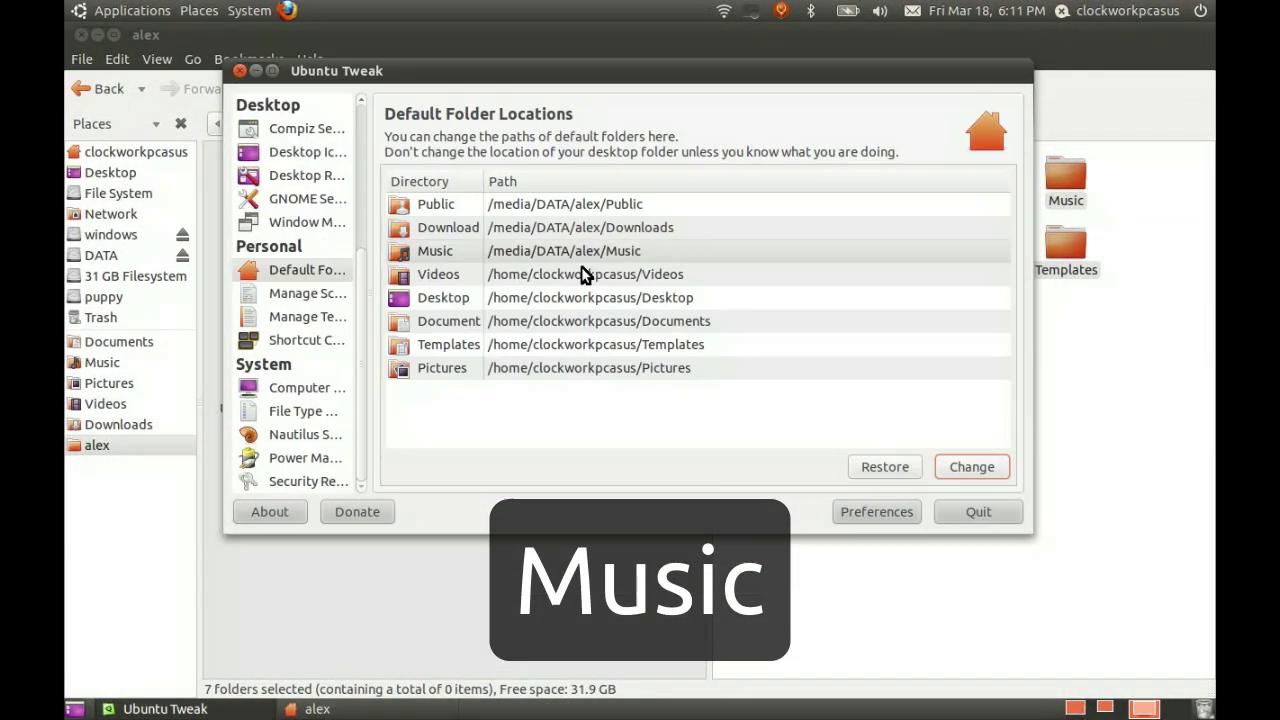
- Change the Videos directory's path to the Videos folder inside the user's folder on /media/DATA
{"action": "left_click", "coordinate": [586, 274]}
{"action": "left_click", "coordinate": [971, 467]}
{"action": "left_click", "coordinate": [305, 455]}
{"action": "left_click", "coordinate": [968, 619]}
- Try to change the Document directory's path in the default folder locations
{"action": "left_click", "coordinate": [596, 320]}
{"action": "left_click", "coordinate": [971, 467]}
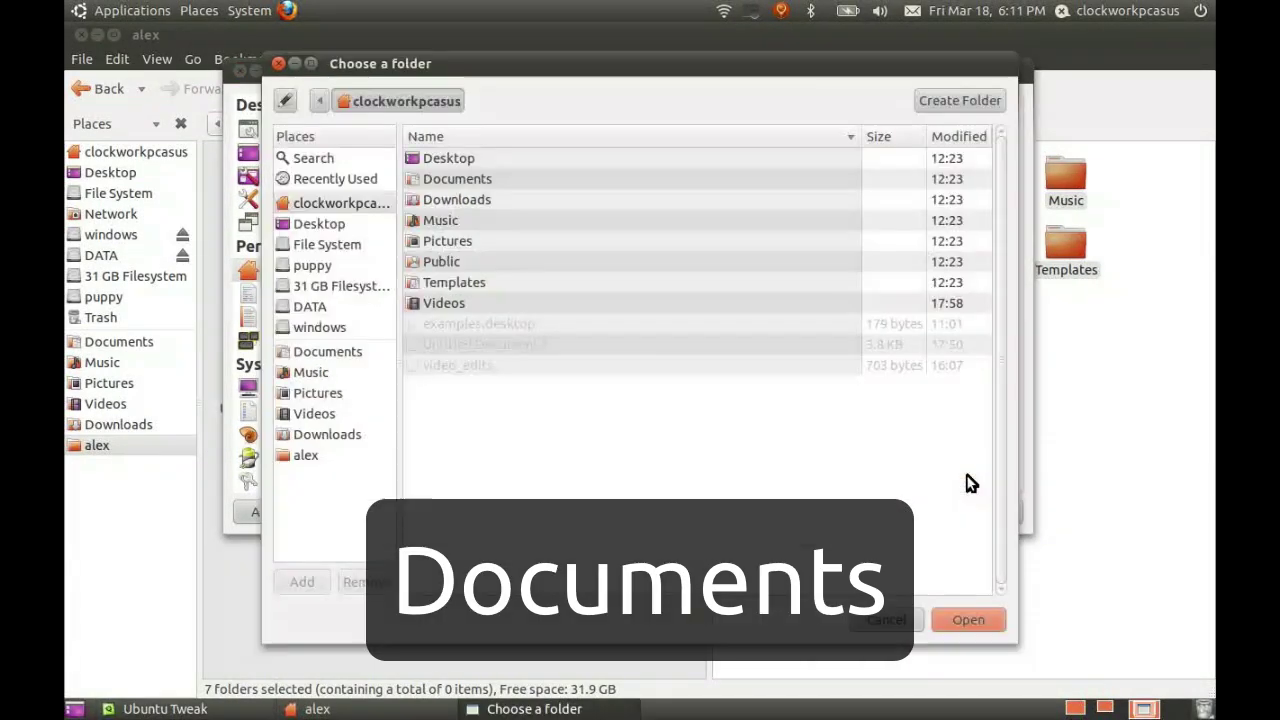
{"action": "left_click", "coordinate": [990, 620]}
- Change the Templates directory's path to the Templates folder inside the user's folder on /media/DATA
{"action": "left_click", "coordinate": [590, 343]}
{"action": "left_click", "coordinate": [971, 467]}
{"action": "left_click", "coordinate": [305, 455]}
{"action": "left_click", "coordinate": [998, 622]}
- Change the Pictures directory's path to the Pictures folder inside the user's folder on /media/DATA, and quit Ubuntu Tweak
{"action": "left_click", "coordinate": [590, 366]}
{"action": "left_click", "coordinate": [960, 478]}
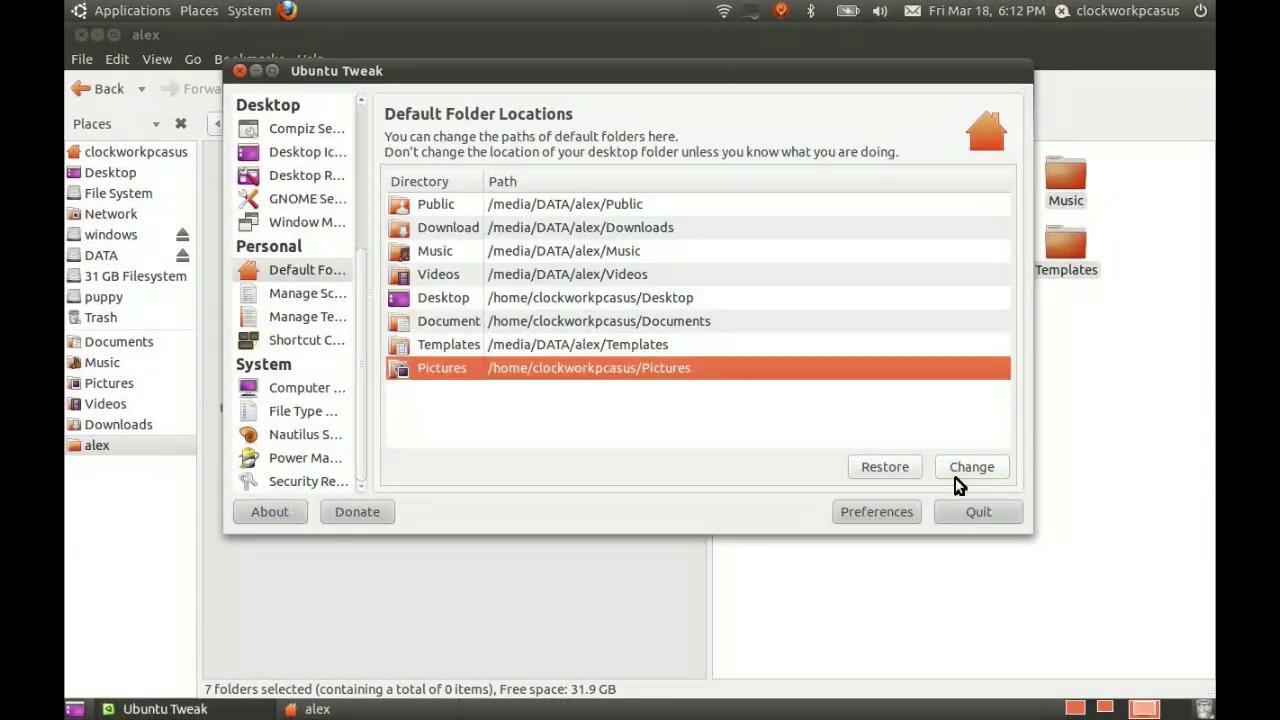
{"action": "left_click", "coordinate": [305, 455]}
{"action": "left_click", "coordinate": [968, 619]}
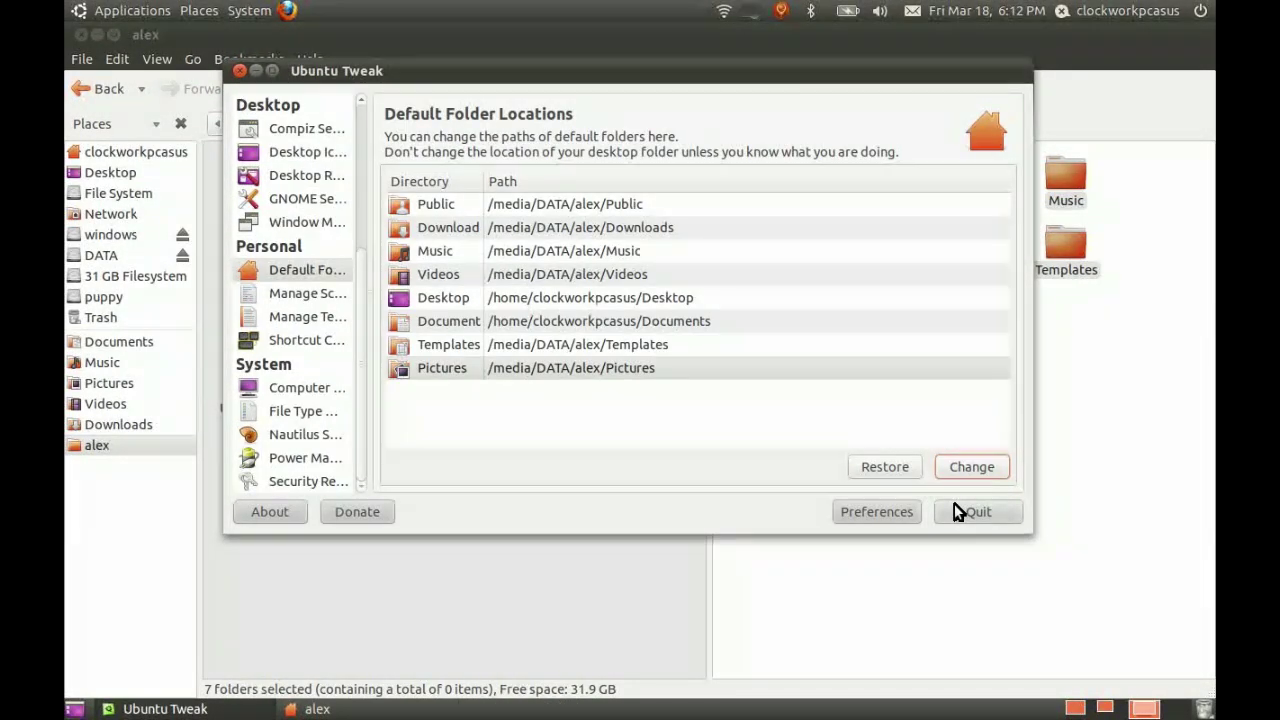
{"action": "left_click", "coordinate": [956, 511]}
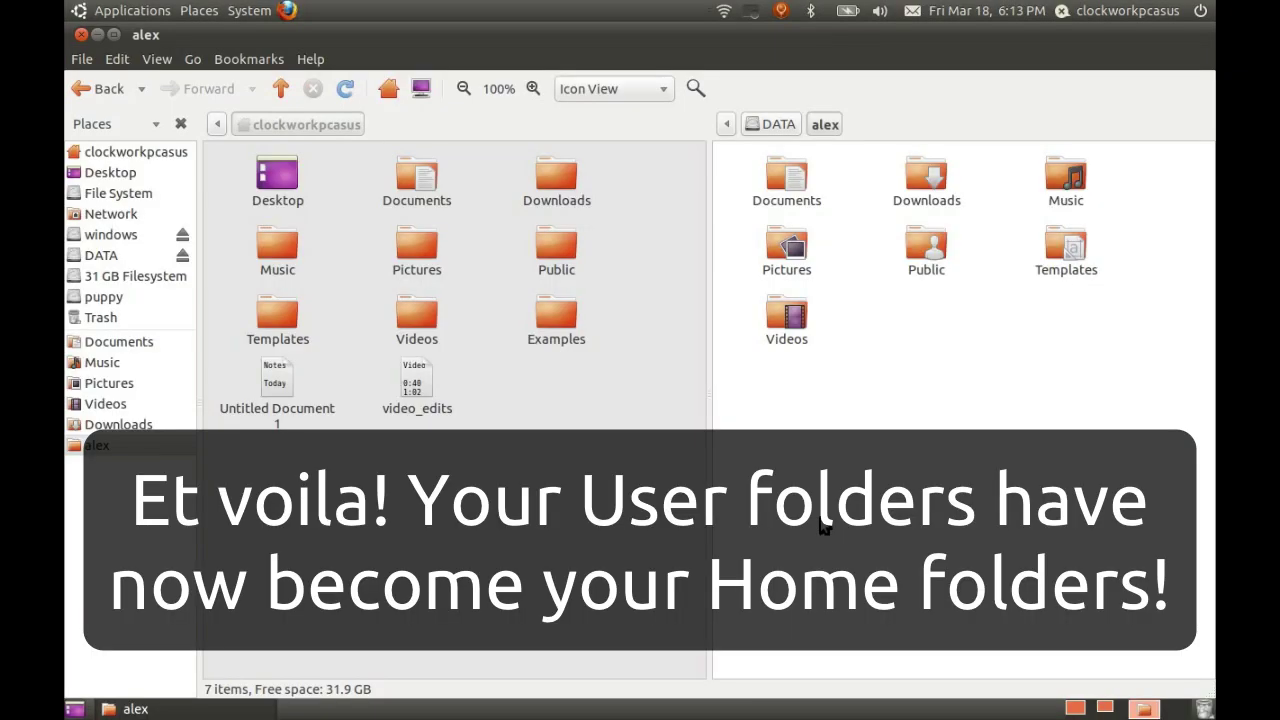
- In the file manager, remove the old Music and Videos bookmarks from the sidebar
{"action": "left_click", "coordinate": [490, 592]}
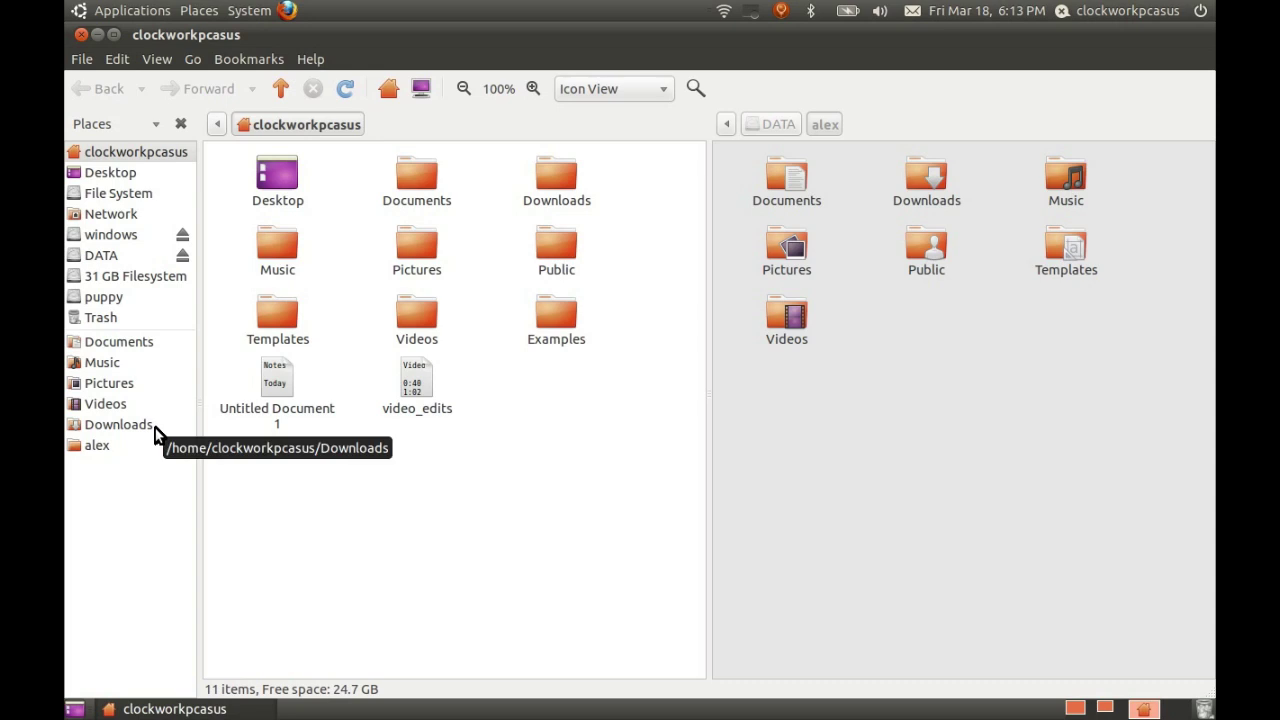
{"action": "right_click", "coordinate": [157, 430]}
{"action": "right_click", "coordinate": [124, 406]}
{"action": "right_click", "coordinate": [76, 370]}
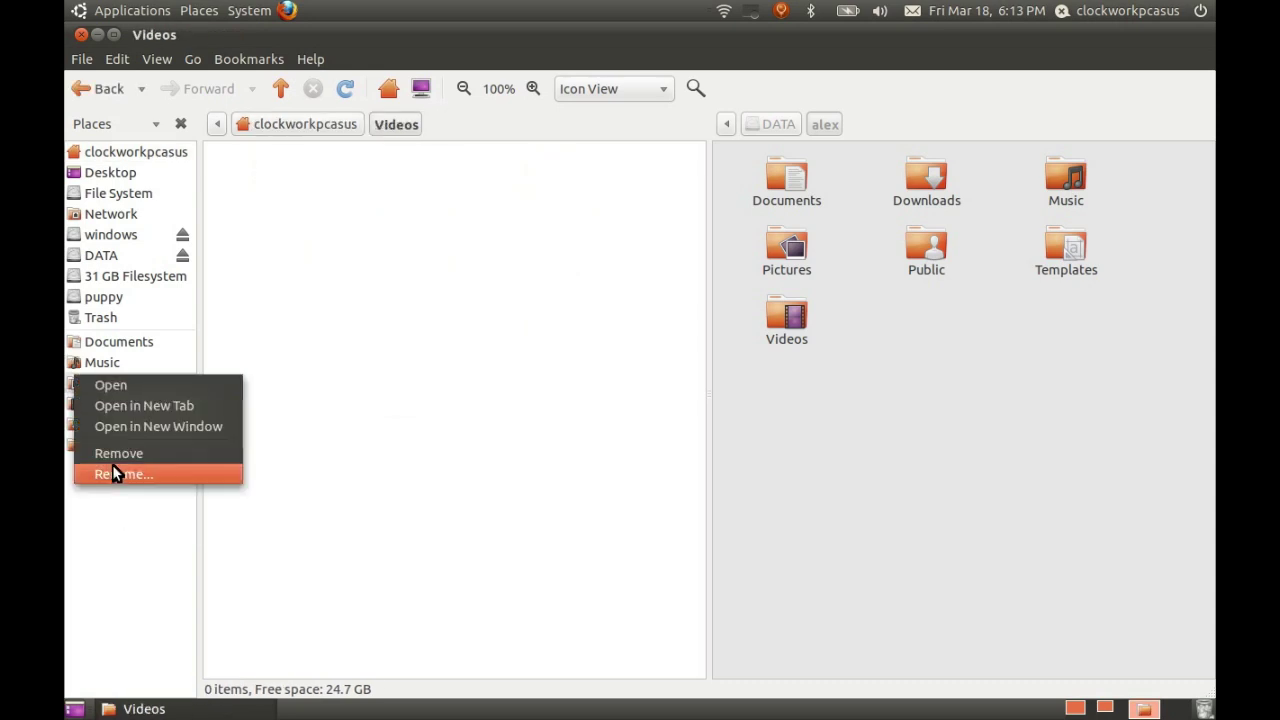
{"action": "right_click", "coordinate": [106, 363]}
{"action": "left_click", "coordinate": [171, 443]}
{"action": "right_click", "coordinate": [117, 350]}
{"action": "right_click", "coordinate": [103, 383]}
{"action": "left_click", "coordinate": [143, 446]}
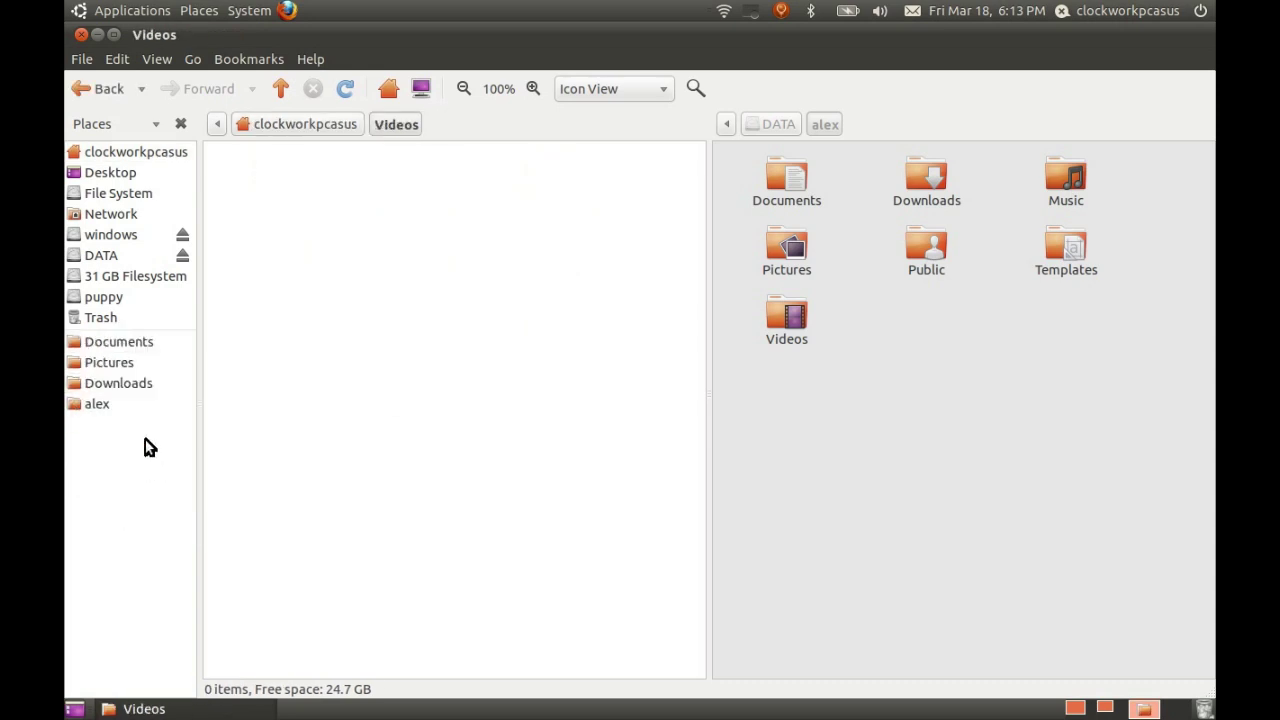
- Remove the remaining sidebar bookmarks for Documents, Pictures, Downloads and the user's folder
{"action": "right_click", "coordinate": [100, 383]}
{"action": "left_click", "coordinate": [160, 461]}
{"action": "right_click", "coordinate": [103, 363]}
{"action": "left_click", "coordinate": [160, 441]}
{"action": "right_click", "coordinate": [135, 344]}
{"action": "left_click", "coordinate": [180, 422]}
{"action": "right_click", "coordinate": [133, 346]}
{"action": "left_click", "coordinate": [175, 419]}
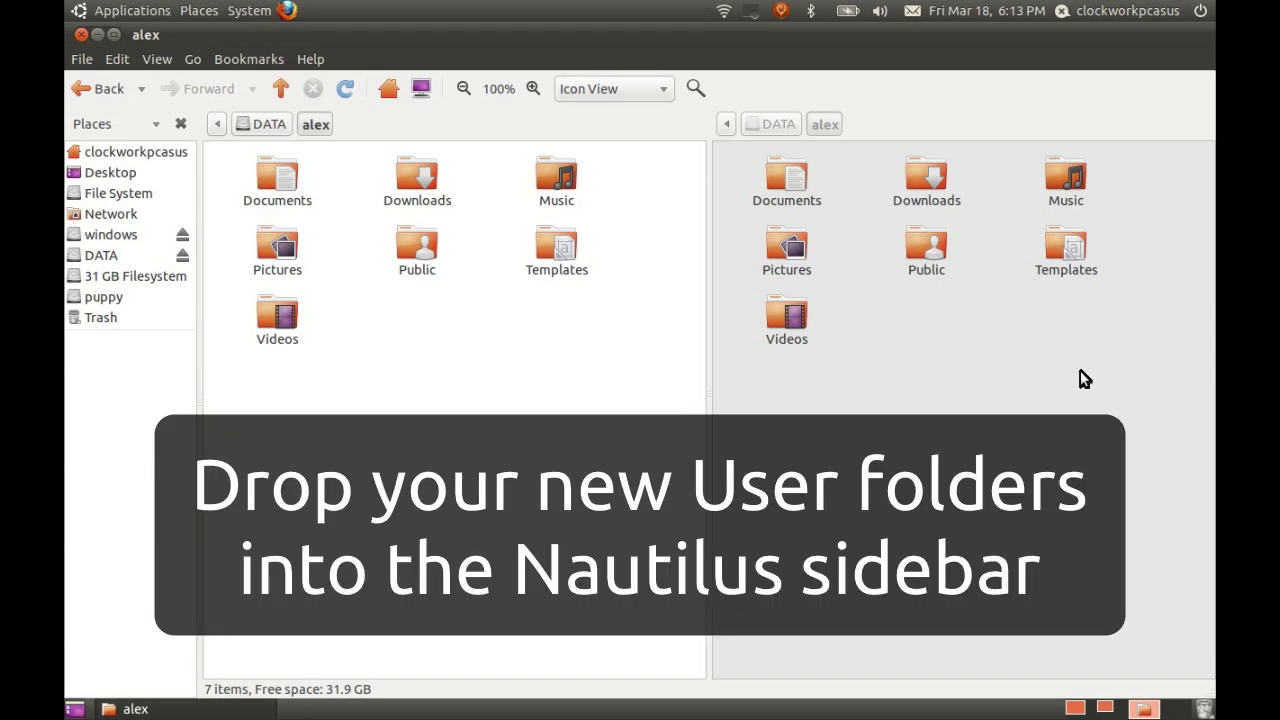
- Bookmark all seven folders from the user's folder on DATA in the sidebar, and close the file manager window
{"action": "left_click_drag", "start_coordinate": [1083, 378], "coordinate": [128, 399]}
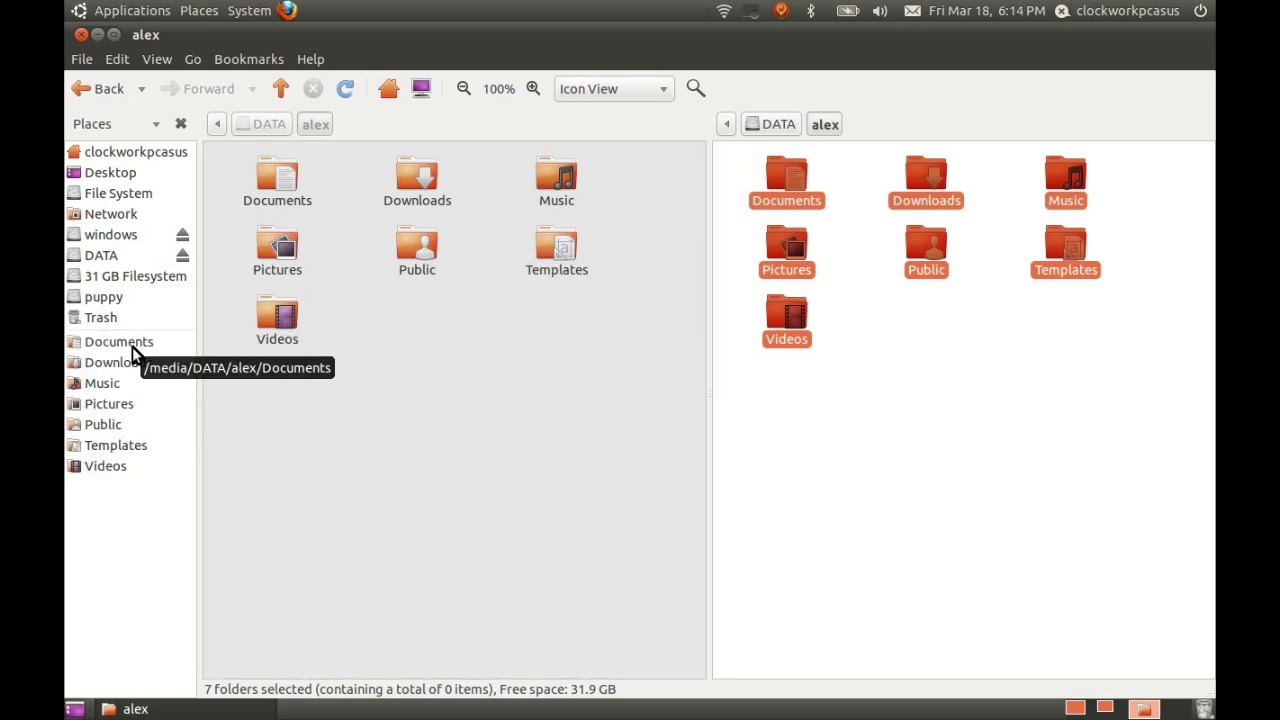
{"action": "left_click", "coordinate": [434, 366]}
{"action": "key", "text": "ctrl+w"}
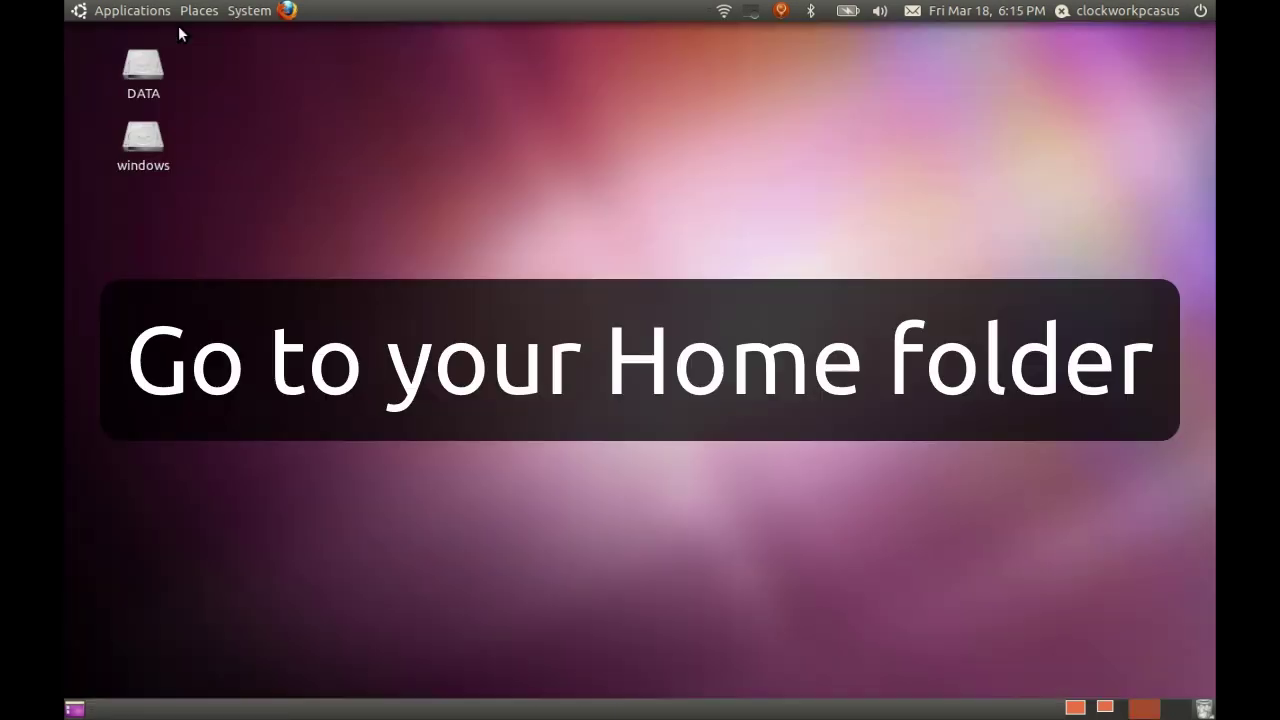
- Open the home folder in a split view with the user's folder on DATA in the extra pane
{"action": "left_click", "coordinate": [191, 16]}
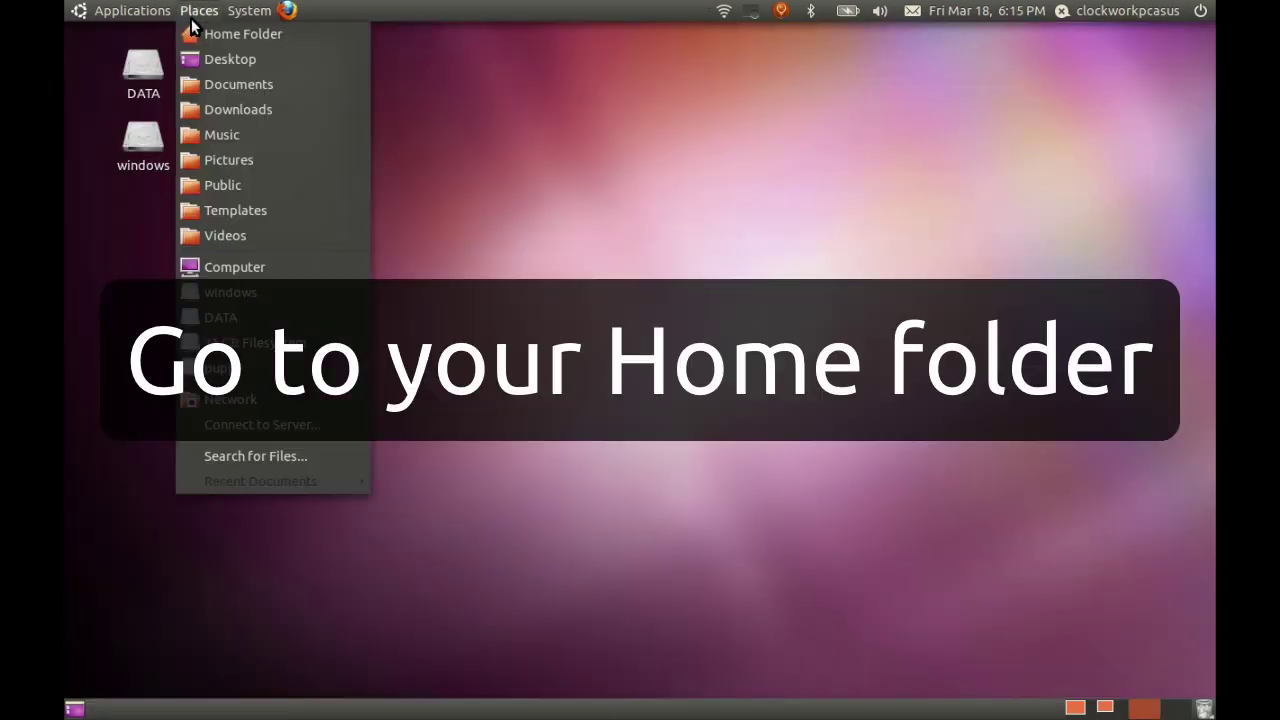
{"action": "left_click", "coordinate": [195, 32]}
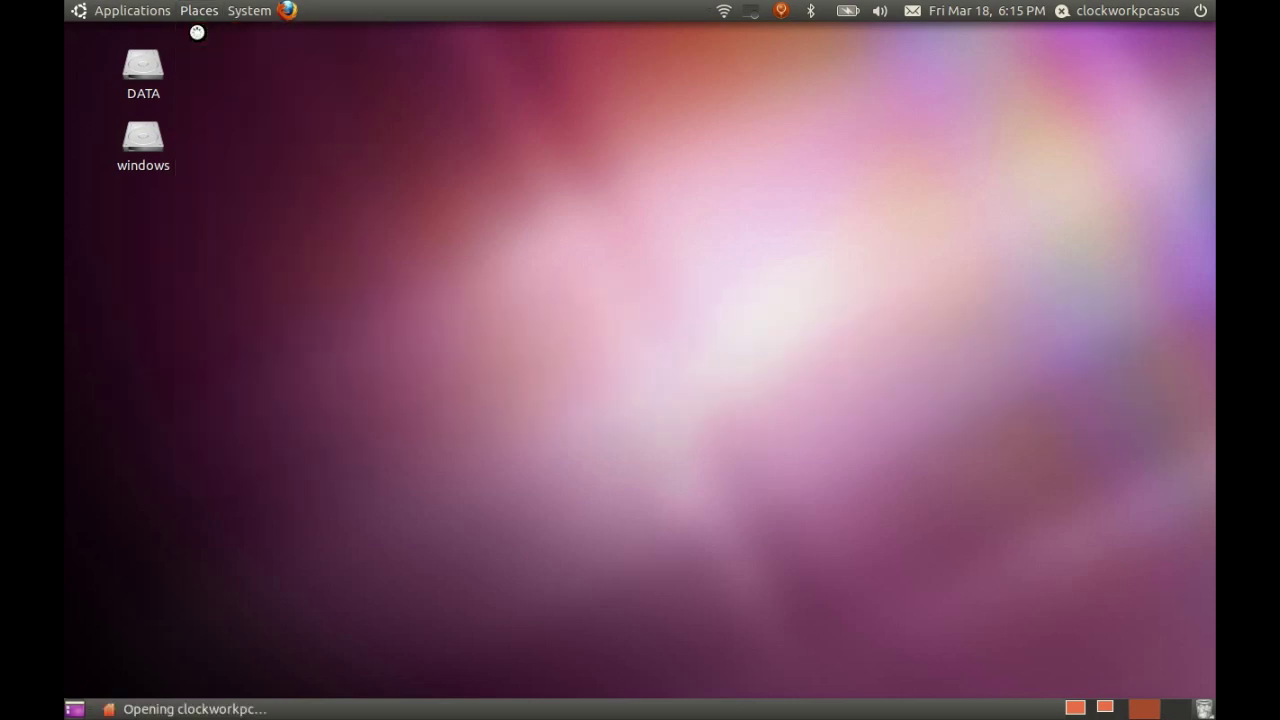
{"action": "key", "text": "F3"}
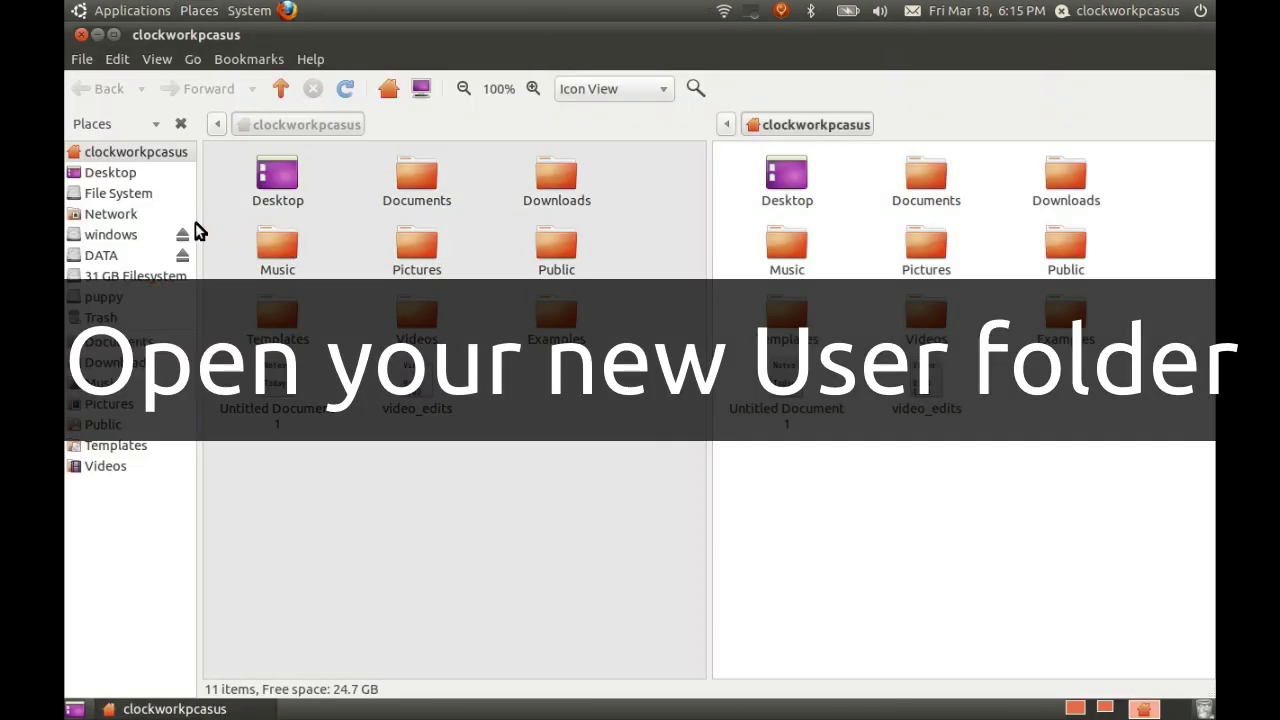
{"action": "left_click", "coordinate": [133, 258]}
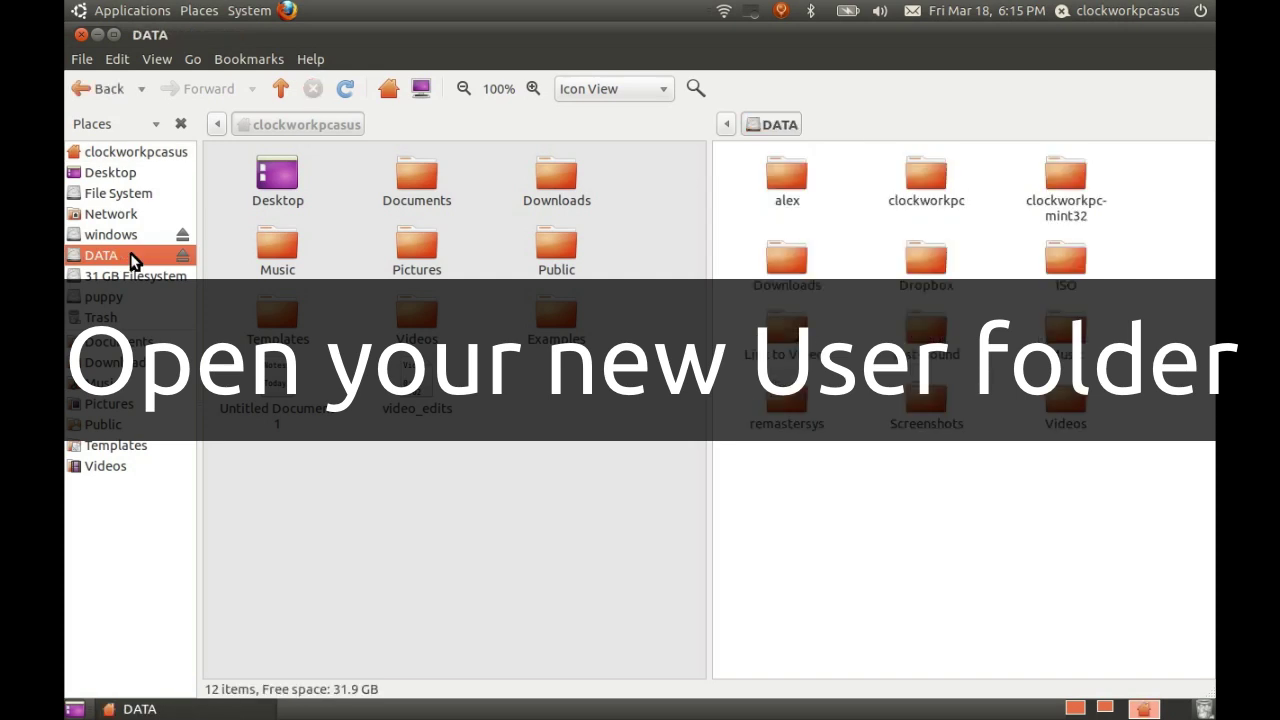
{"action": "double_click", "coordinate": [784, 172]}
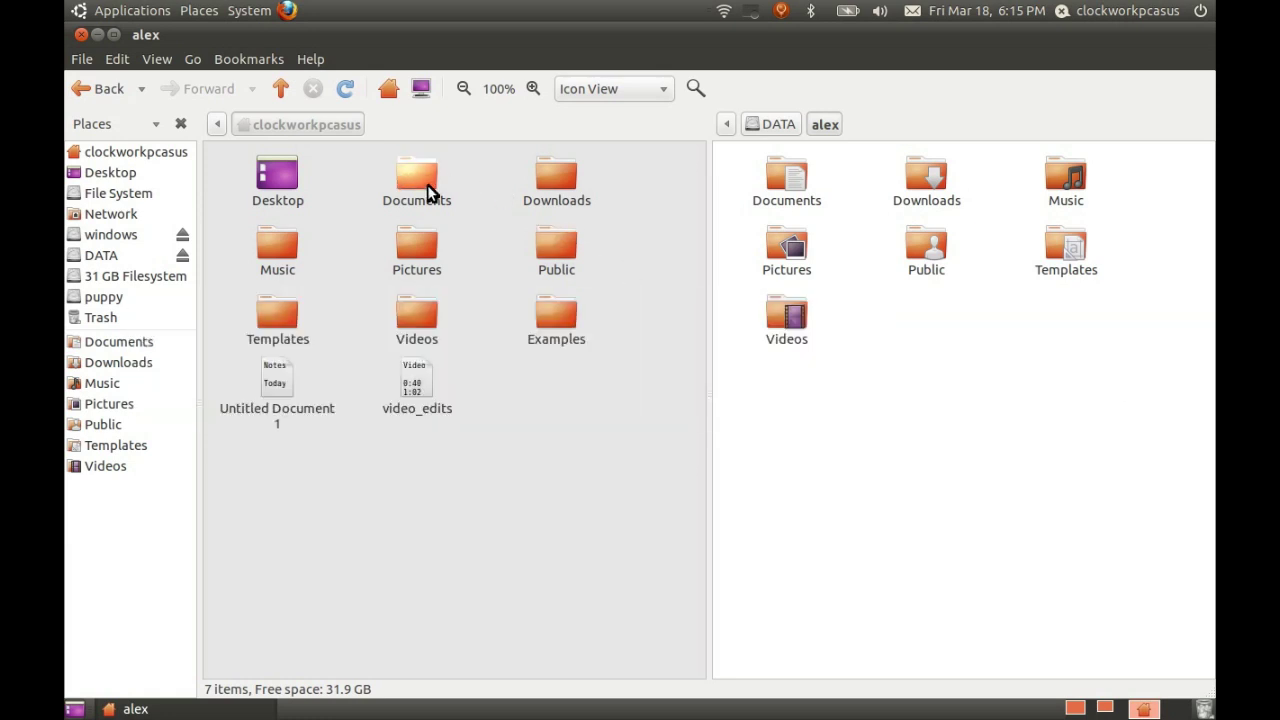
- Delete the Documents, Downloads, Music, Pictures, Public, Templates and Videos folders from the home folder
{"action": "left_click", "coordinate": [427, 188]}
{"action": "key", "text": "shift+Right"}
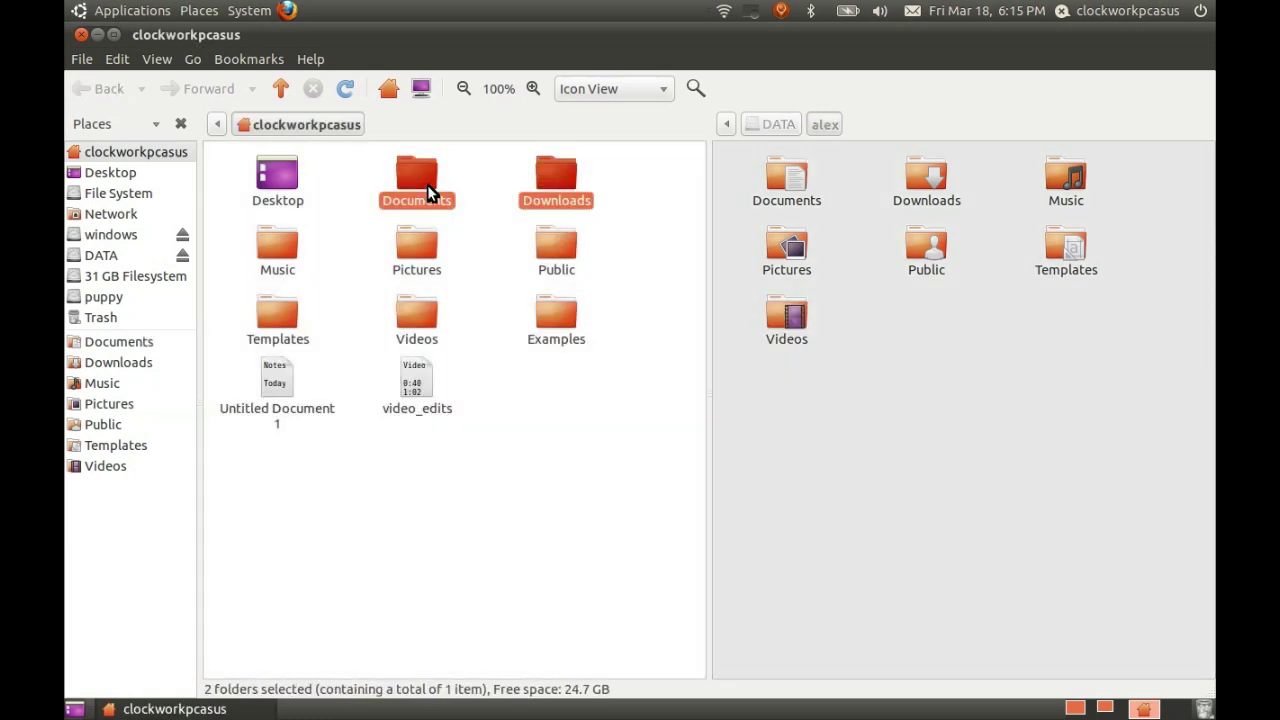
{"action": "key", "text": "shift+Down"}
{"action": "key", "text": "shift+Right"}
{"action": "key", "text": "shift+Right"}
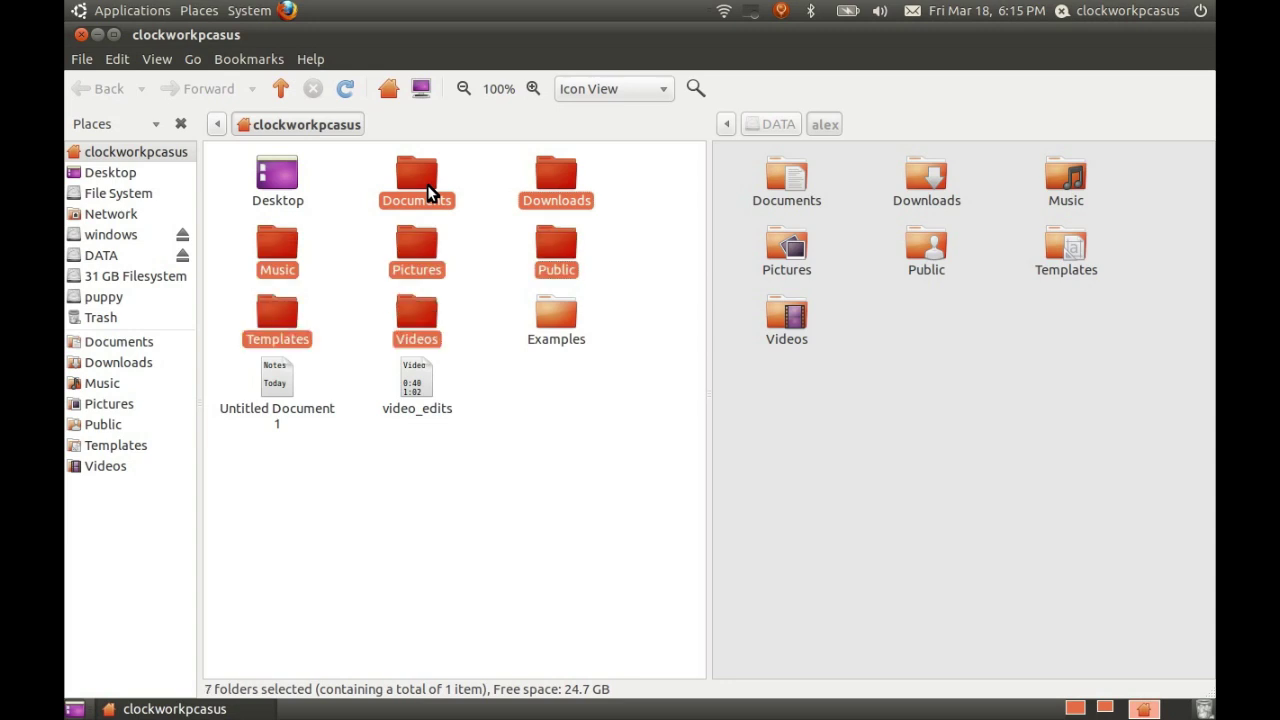
{"action": "key", "text": "Delete"}
- Make links to all seven folders in the user's folder on DATA
{"action": "left_click_drag", "start_coordinate": [1108, 383], "coordinate": [804, 190]}
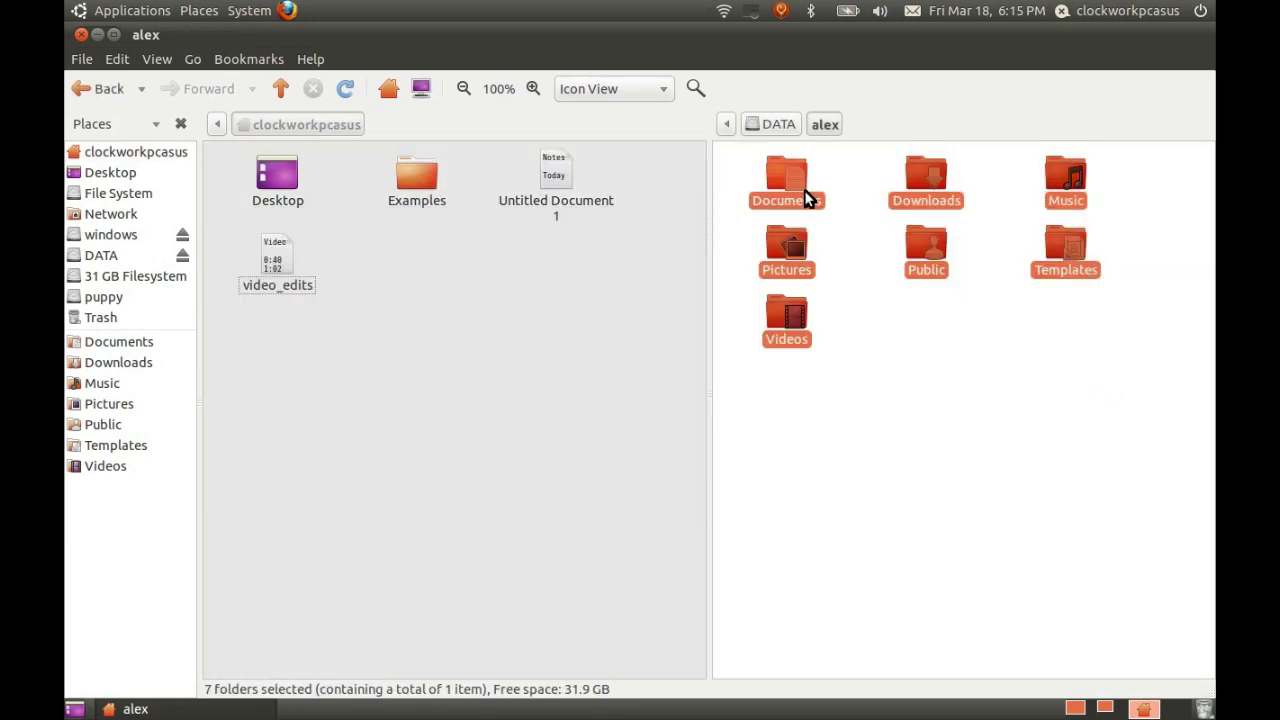
{"action": "right_click", "coordinate": [805, 192]}
{"action": "key", "text": "Down"}
{"action": "key", "text": "Down"}
{"action": "key", "text": "Down"}
{"action": "key", "text": "Down"}
{"action": "key", "text": "Down"}
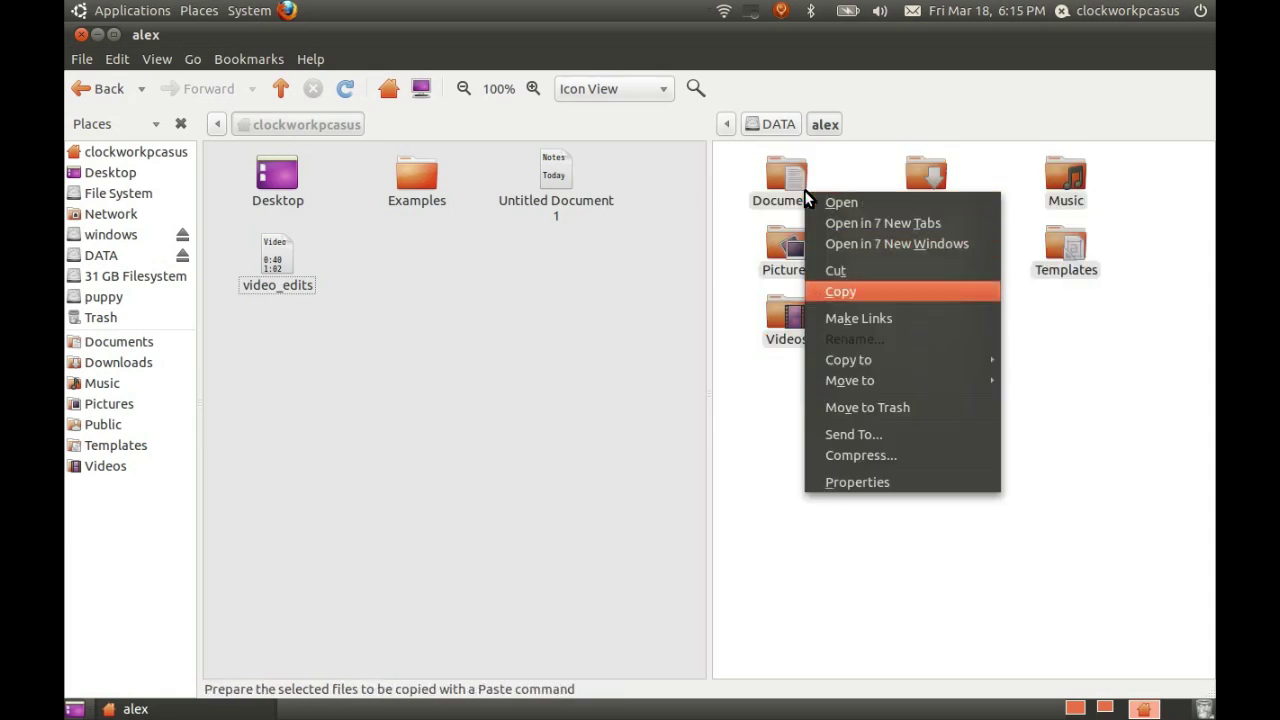
{"action": "key", "text": "Return"}
- Move the seven new links from the user's folder on DATA into the home folder
{"action": "key", "text": "ctrl+x"}
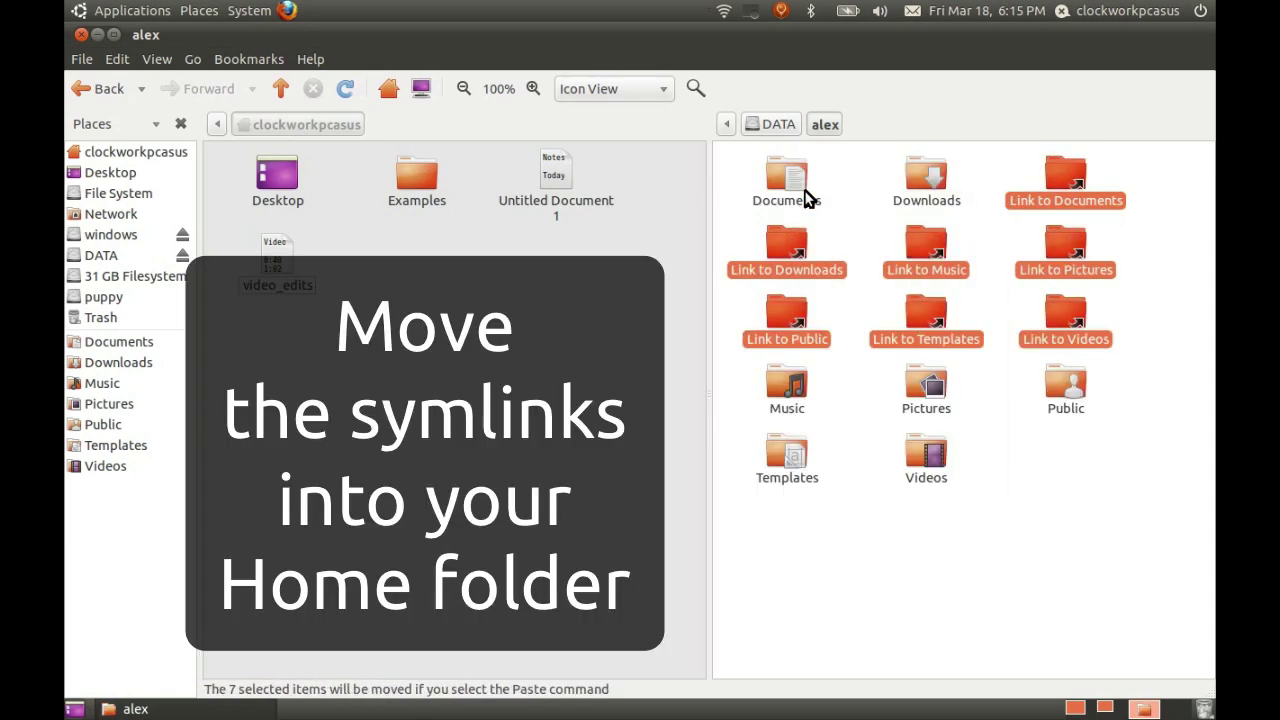
{"action": "left_click", "coordinate": [328, 365]}
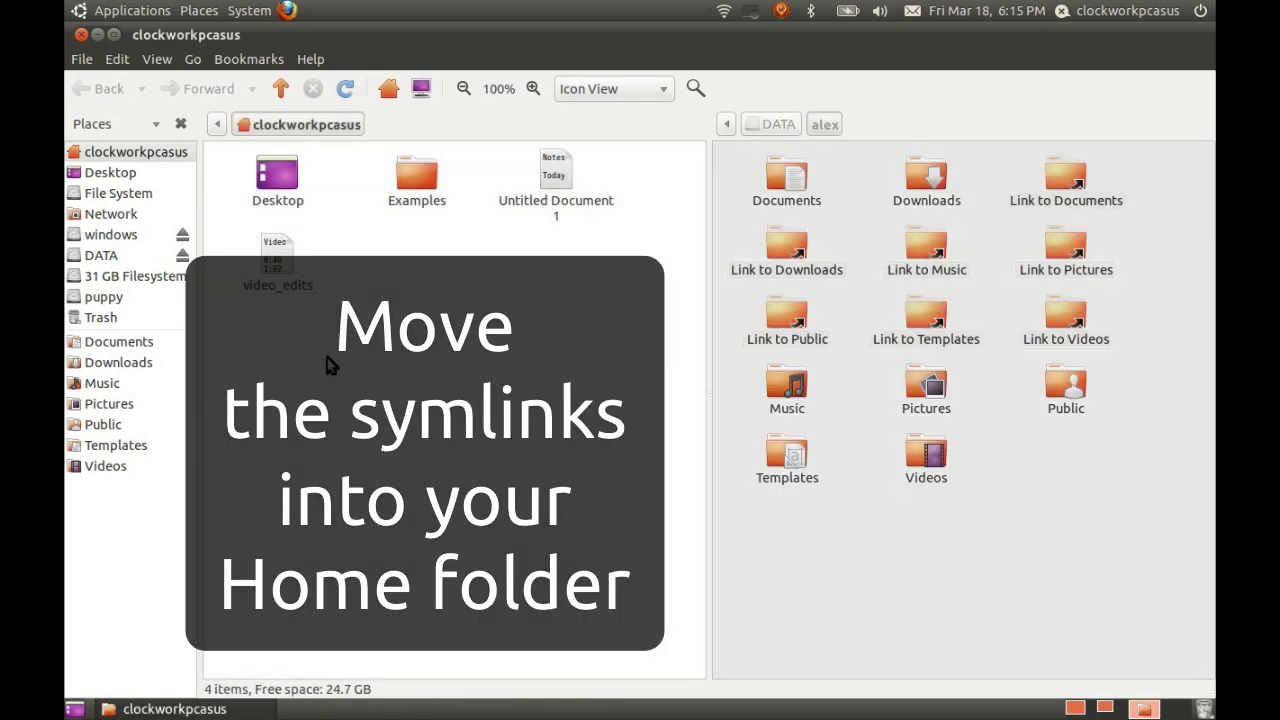
{"action": "key", "text": "ctrl+v"}
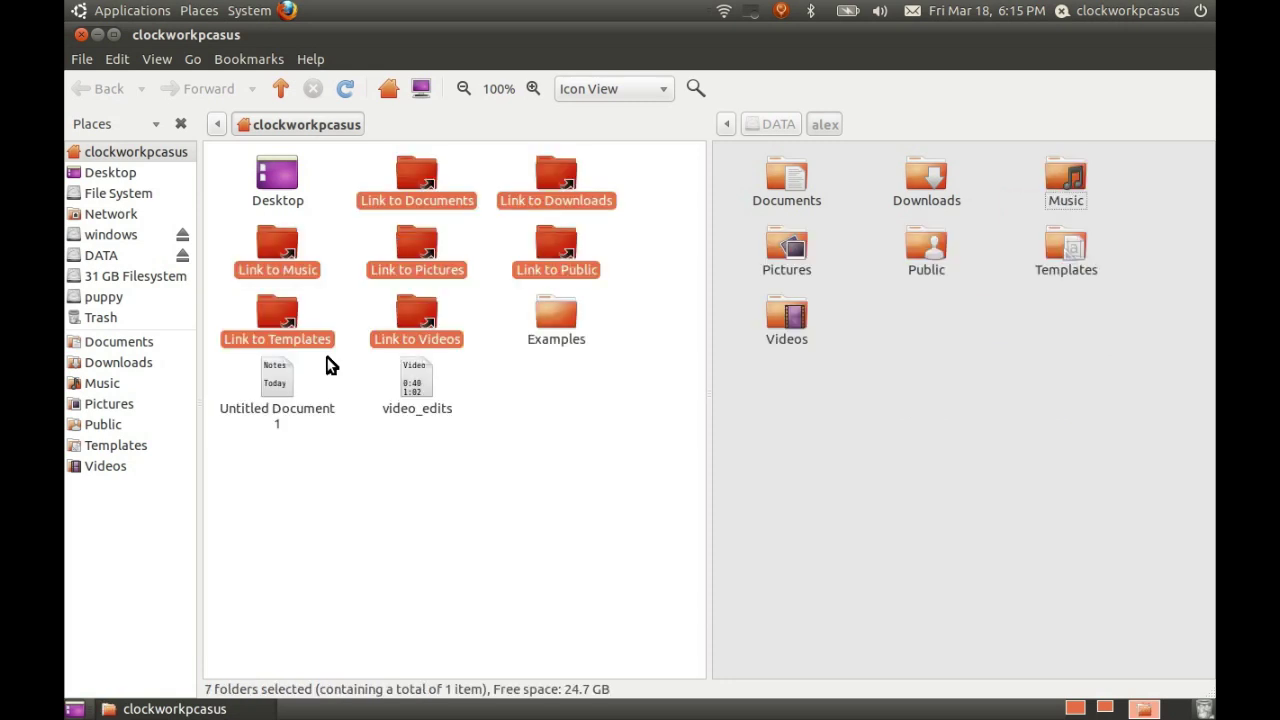
- Rename "Link to Documents" in the home folder as Documents
{"action": "key", "text": "Right"}
{"action": "key", "text": "Up"}
{"action": "key", "text": "Up"}
{"action": "key", "text": "Left"}
{"action": "key", "text": "F2"}
{"action": "type", "text": "Documents"}
{"action": "key", "text": "Return"}
- Rename "Link to Downloads" in the home folder as Downloads
{"action": "key", "text": "Right"}
{"action": "key", "text": "F2"}
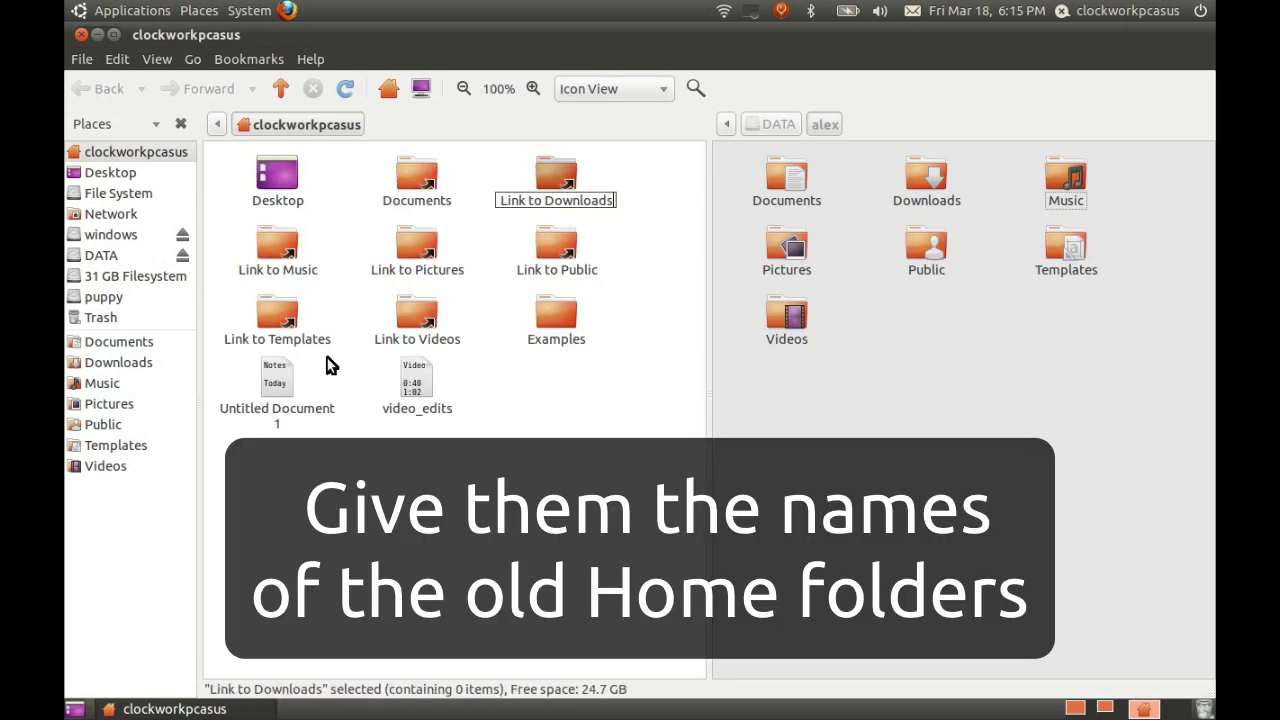
{"action": "type", "text": "Downloads"}
{"action": "key", "text": "Return"}
- Rename "Link to Music" in the home folder as Music
{"action": "key", "text": "Down"}
{"action": "key", "text": "Left"}
{"action": "key", "text": "Left"}
{"action": "key", "text": "F2"}
{"action": "type", "text": "Music"}
{"action": "key", "text": "Return"}
- Rename "Link to Pictures" in the home folder as Pictures
{"action": "key", "text": "Up"}
{"action": "key", "text": "Left"}
{"action": "key", "text": "F2"}
{"action": "type", "text": "Pictures"}
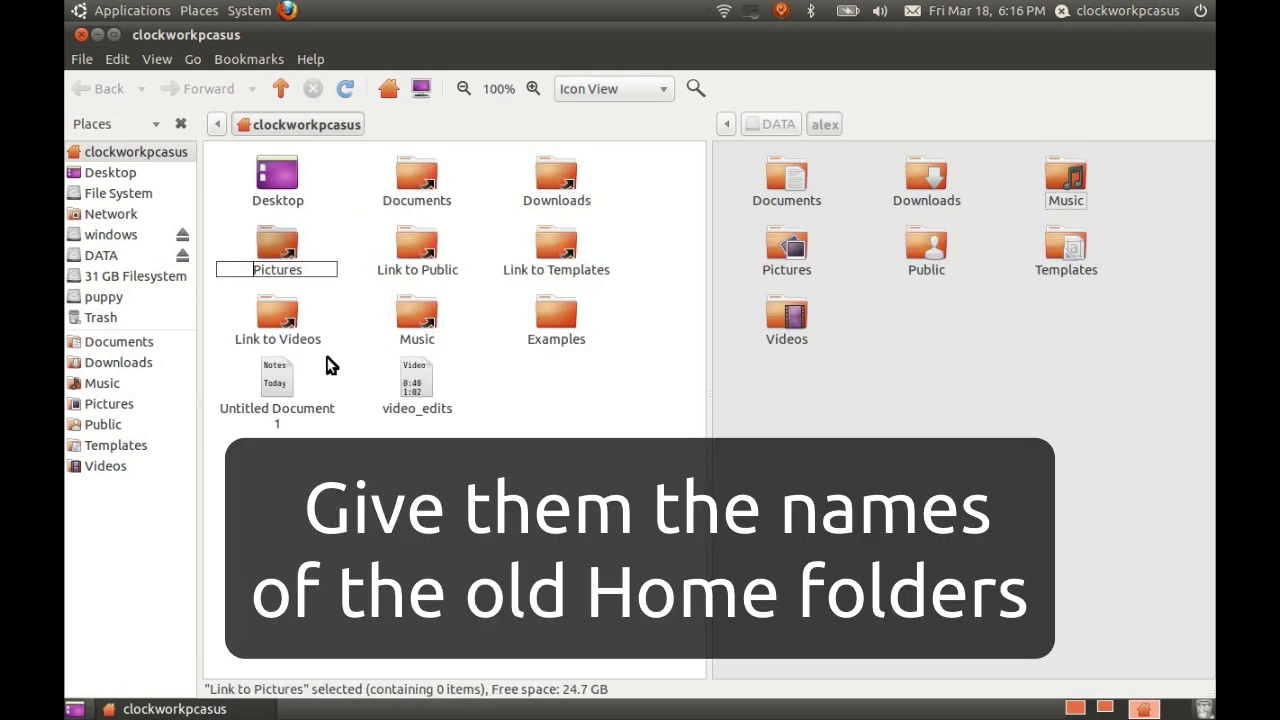
{"action": "key", "text": "Return"}
- Rename "Link to Public" in the home folder as Public
{"action": "key", "text": "Left"}
{"action": "key", "text": "Up"}
{"action": "key", "text": "F2"}
{"action": "type", "text": "Public"}
{"action": "key", "text": "Return"}
- Rename "Link to Templates" in the home folder as Templates
{"action": "key", "text": "Up"}
{"action": "key", "text": "Up"}
{"action": "key", "text": "Right"}
{"action": "key", "text": "Down"}
{"action": "key", "text": "Left"}
{"action": "key", "text": "Left"}
{"action": "key", "text": "F2"}
{"action": "type", "text": "Templates"}
{"action": "key", "text": "Return"}
- Rename "Link to Videos" in the home folder as Videos
{"action": "key", "text": "Up"}
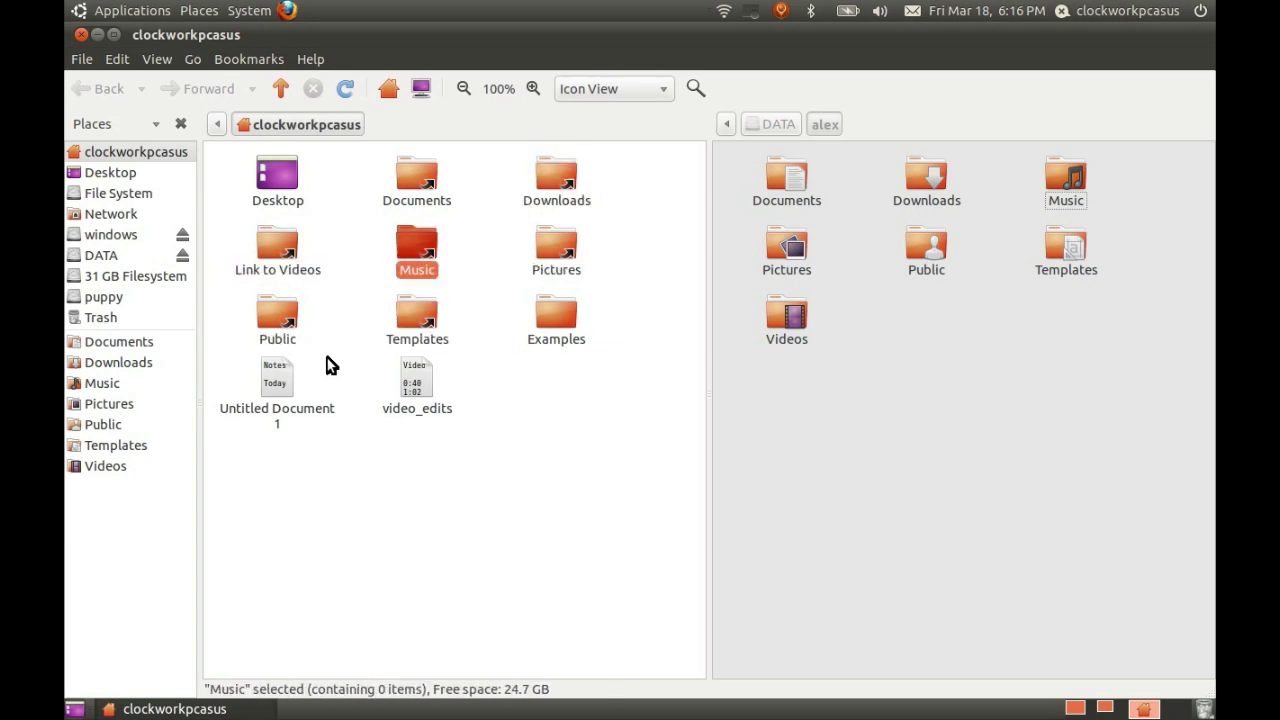
{"action": "key", "text": "Left"}
{"action": "key", "text": "F2"}
{"action": "type", "text": "Videos"}
{"action": "key", "text": "Return"}
- Open the renamed Documents link in the home folder
{"action": "key", "text": "Up"}
{"action": "key", "text": "Up"}
{"action": "key", "text": "Return"}
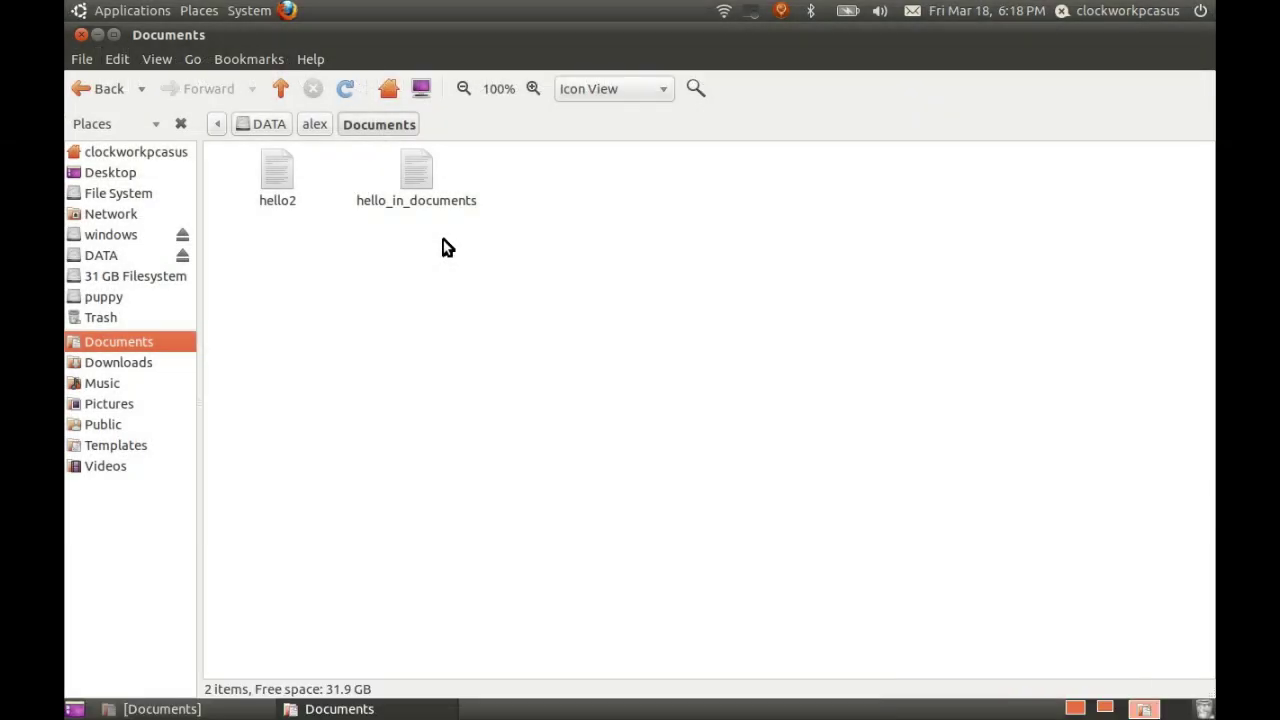
- Unmaximize the Documents window and move it aside, then open the system's default Documents folder in a second window
{"action": "double_click", "coordinate": [622, 36]}
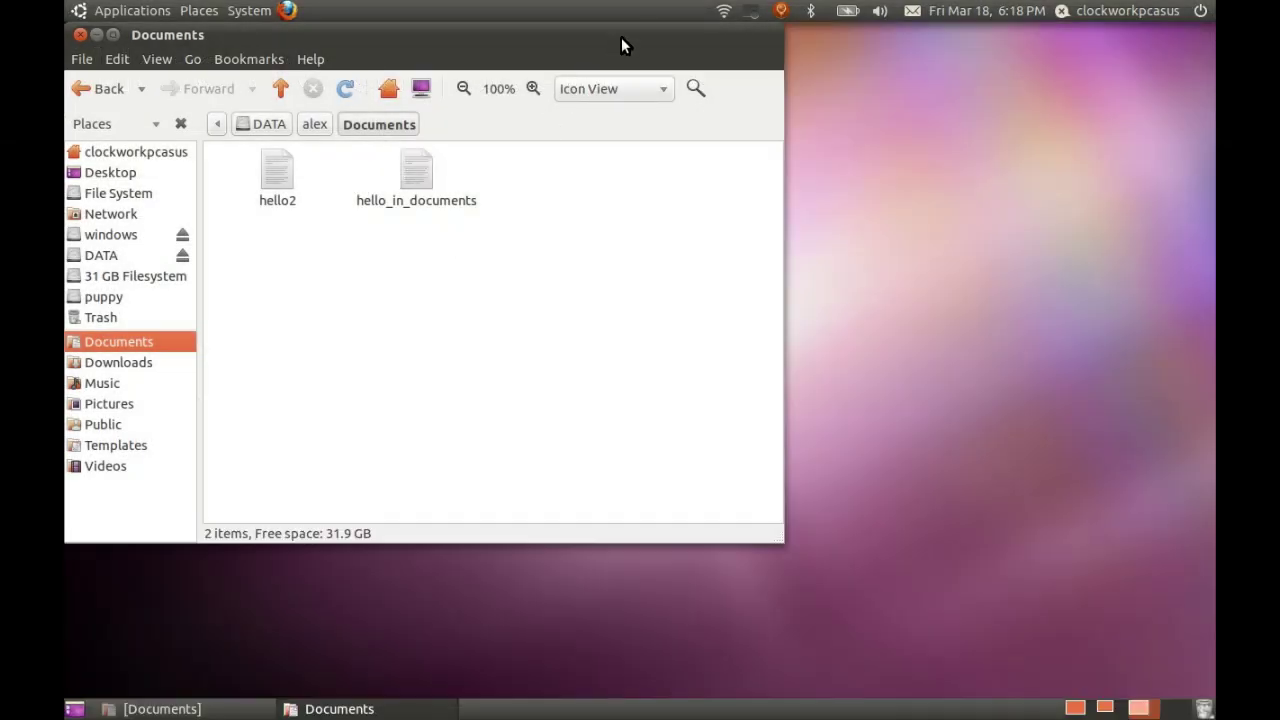
{"action": "left_click_drag", "start_coordinate": [622, 36], "coordinate": [1104, 66]}
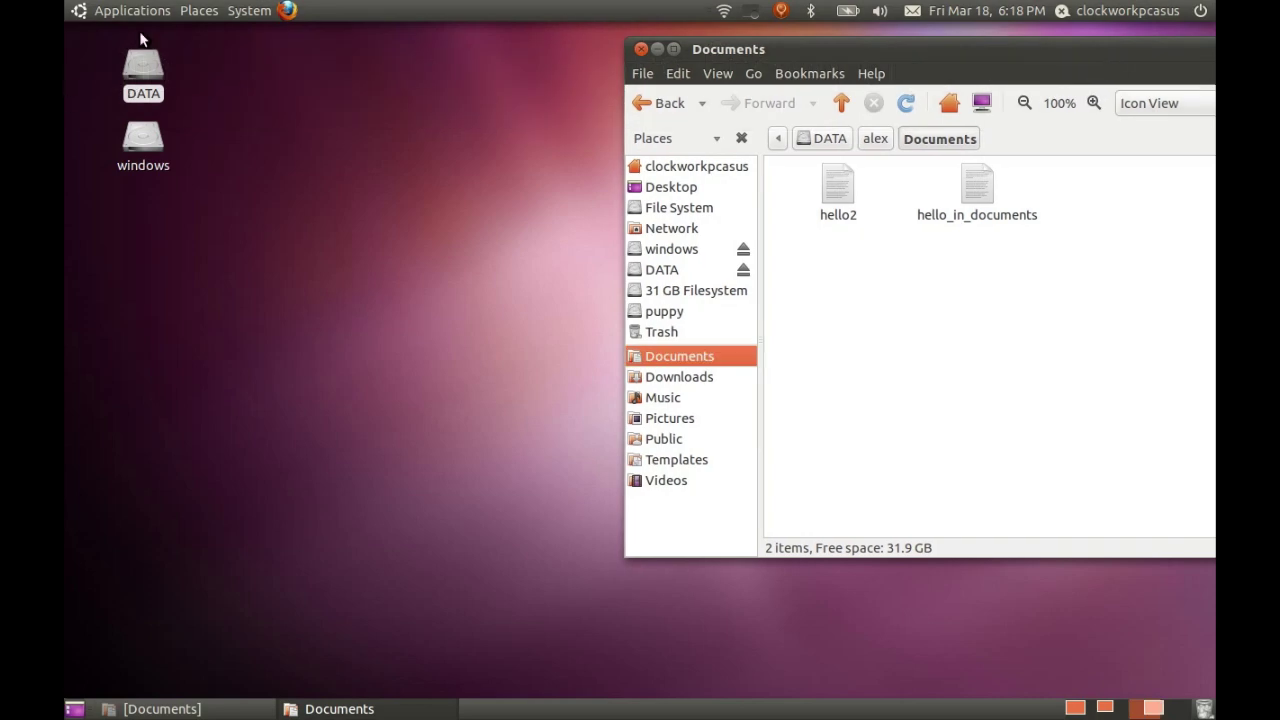
{"action": "left_click", "coordinate": [220, 8]}
{"action": "left_click", "coordinate": [240, 82]}
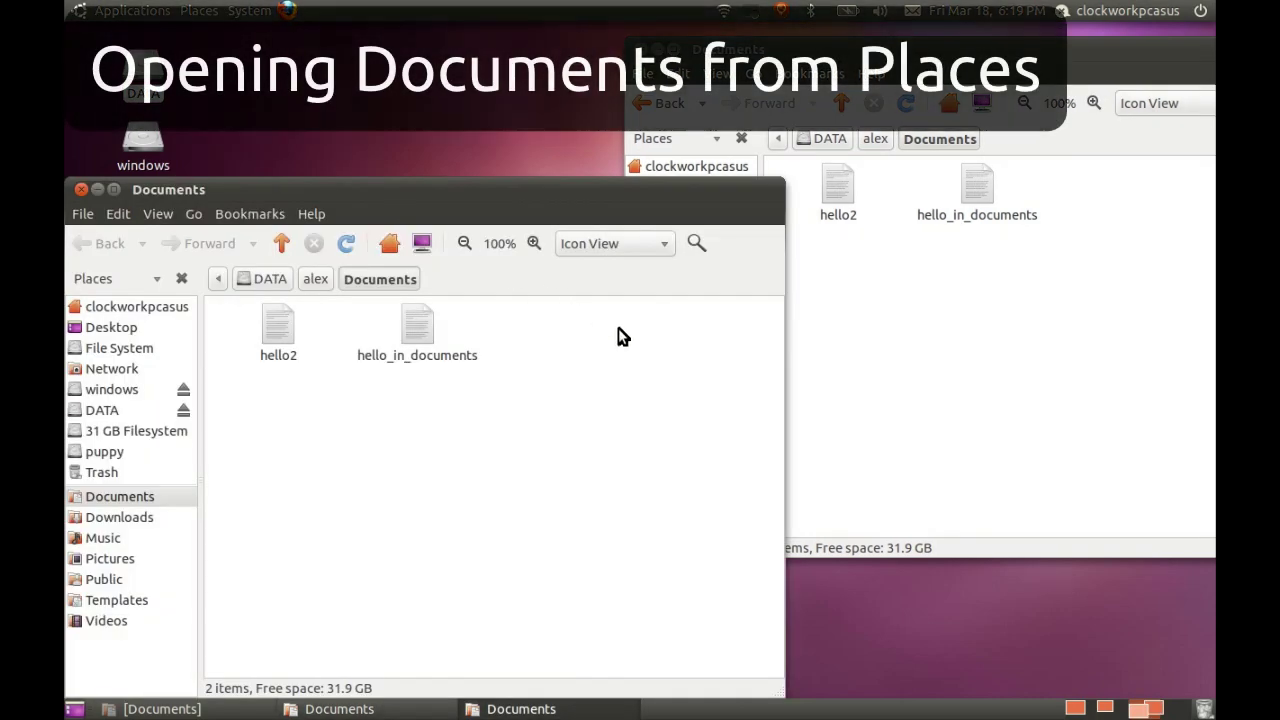
- Open the home folder in another window and follow its Documents link to compare the contents with the other windows
{"action": "left_click", "coordinate": [199, 9]}
{"action": "left_click", "coordinate": [212, 33]}
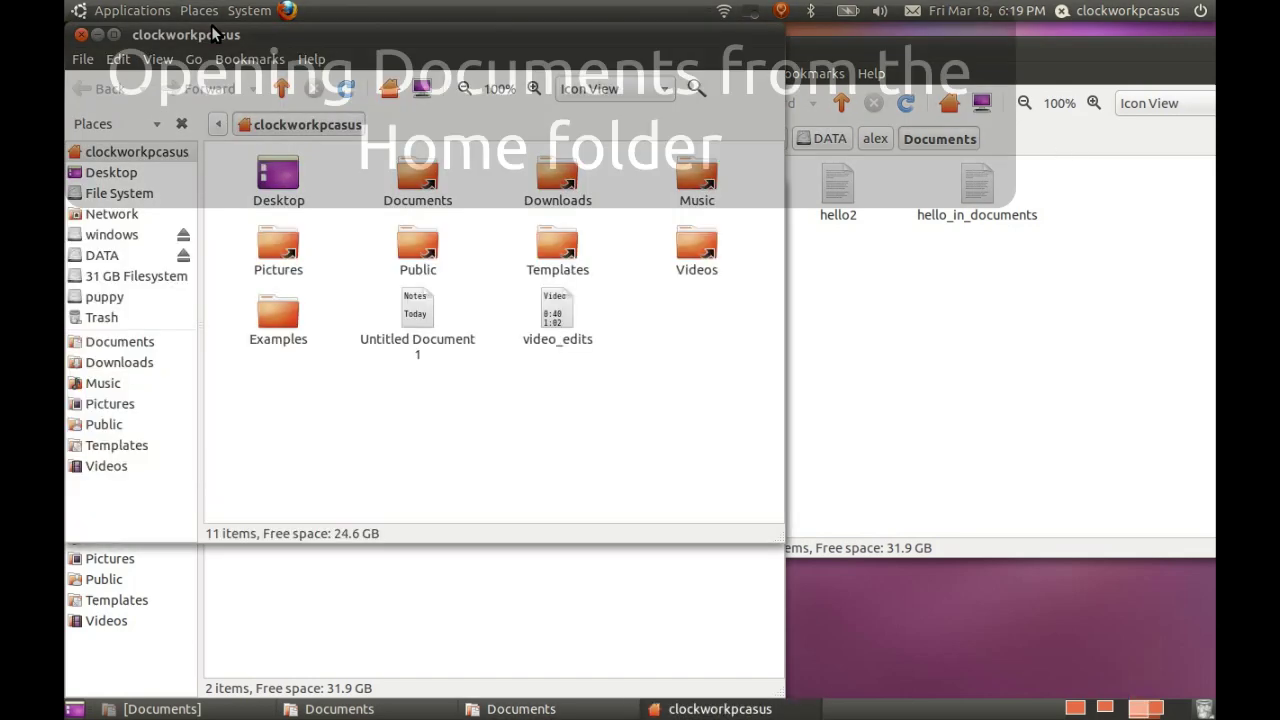
{"action": "double_click", "coordinate": [412, 180]}
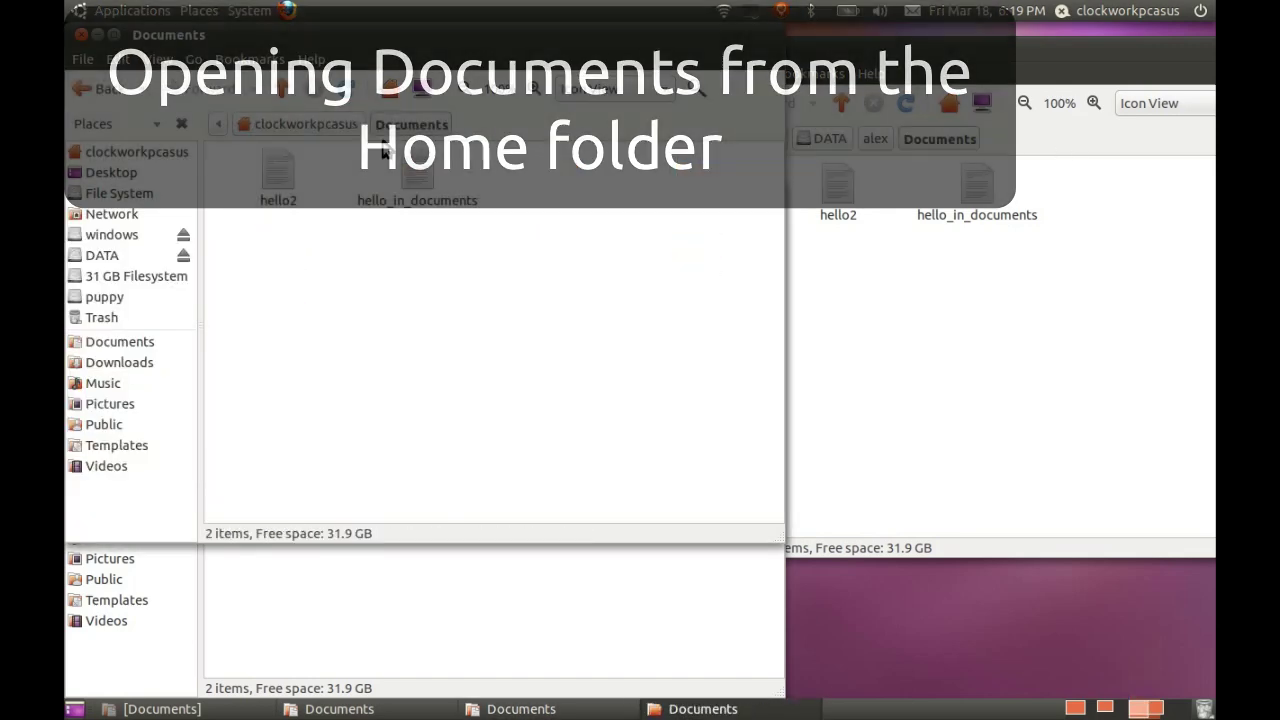
{"action": "left_click_drag", "start_coordinate": [398, 39], "coordinate": [398, 53]}
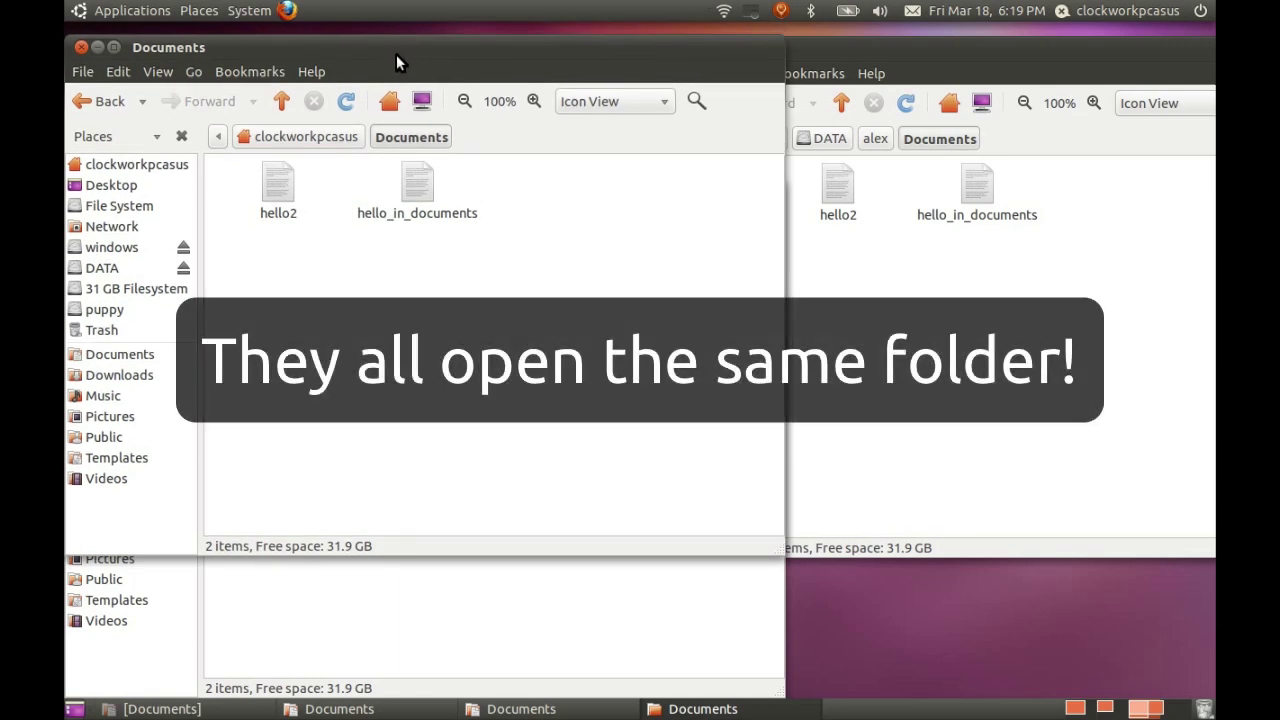
- Close the three open Documents windows
{"action": "key", "text": "ctrl+w"}
{"action": "key", "text": "ctrl+w"}
{"action": "key", "text": "ctrl+w"}
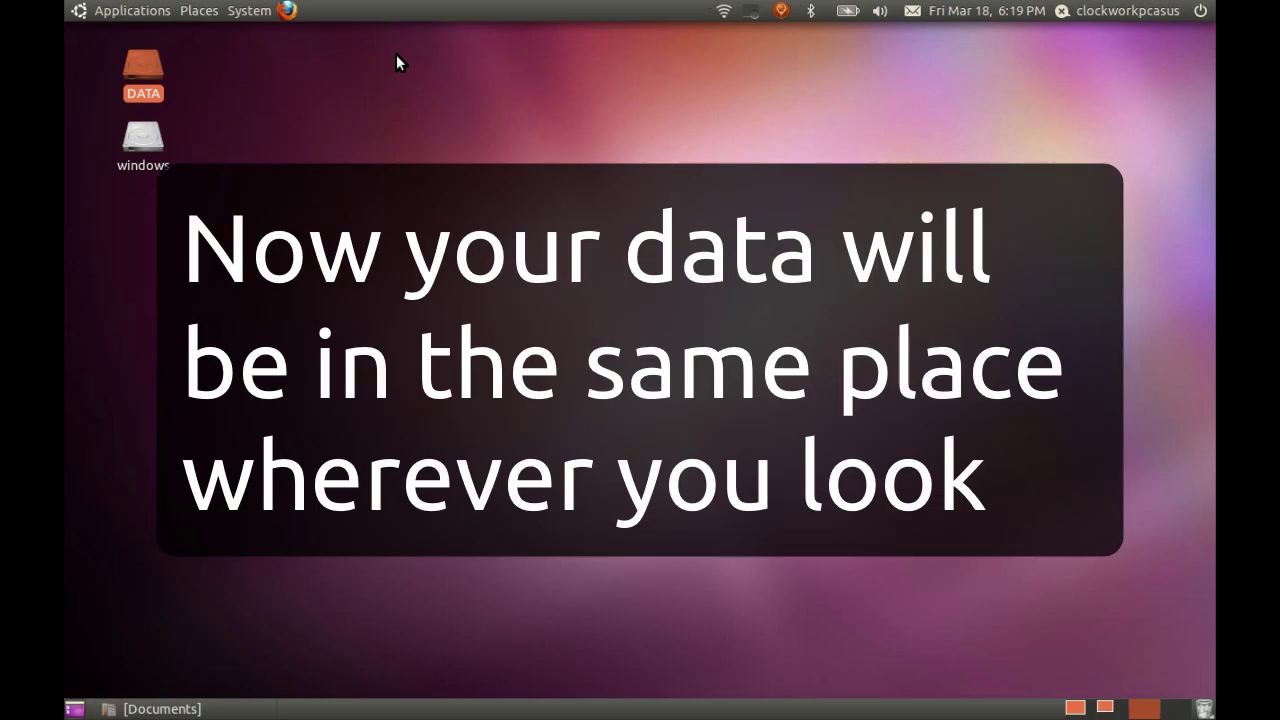
{"action": "left_click", "coordinate": [757, 14]}
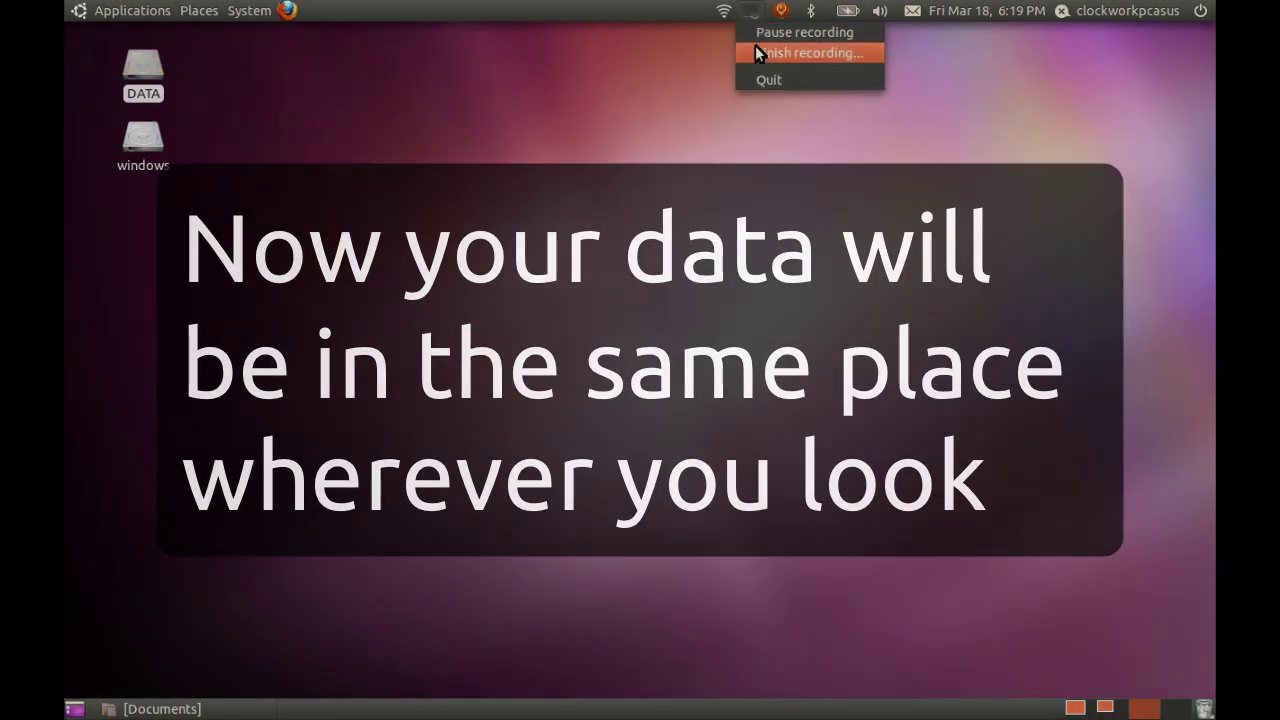